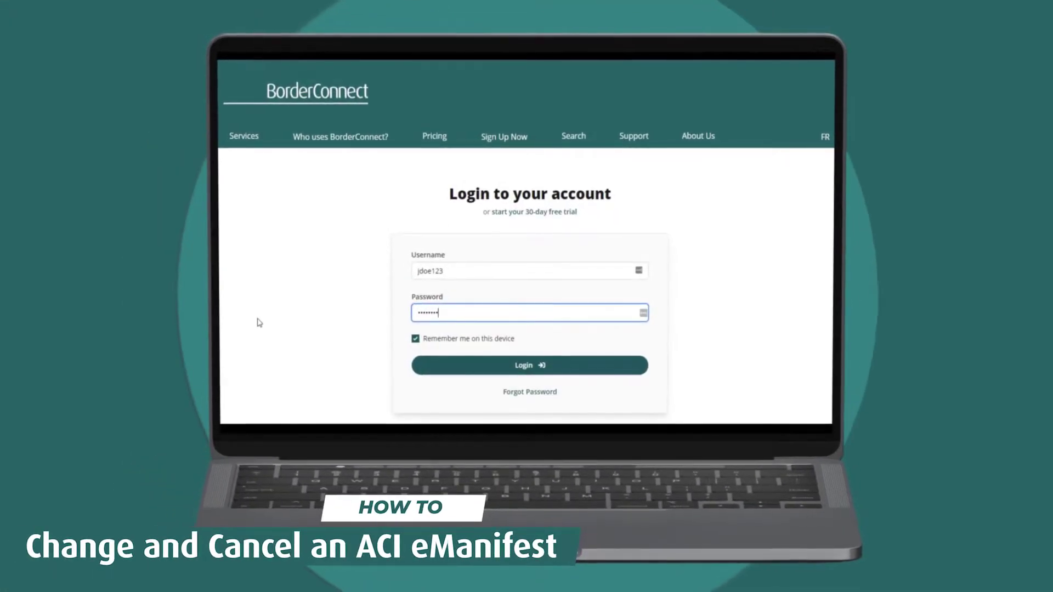
Step: Log in to the BorderConnect account with the username and password
left_click(525, 369)
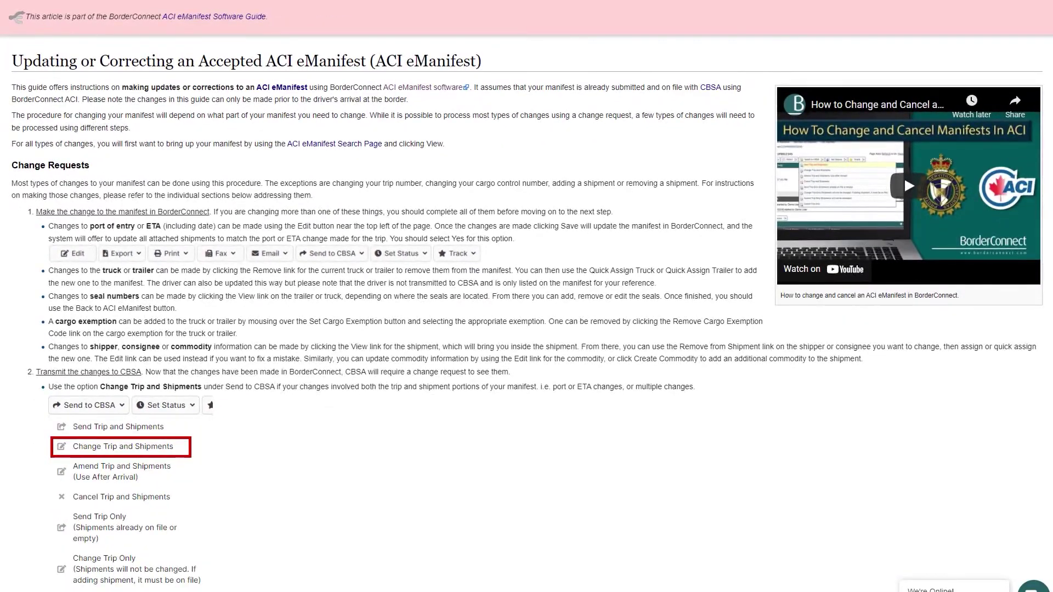
Step: Scroll through the help article's steps for changing trip numbers and adding or removing shipments
scroll(526, 313, "down", 3)
scroll(526, 313, "down", 3)
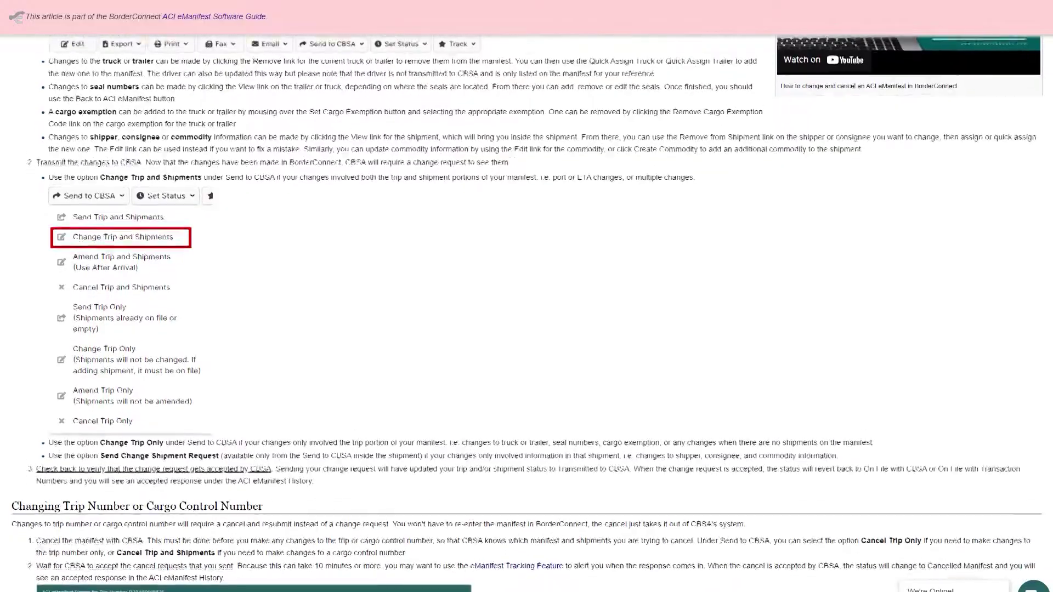
scroll(526, 312, "down", 3)
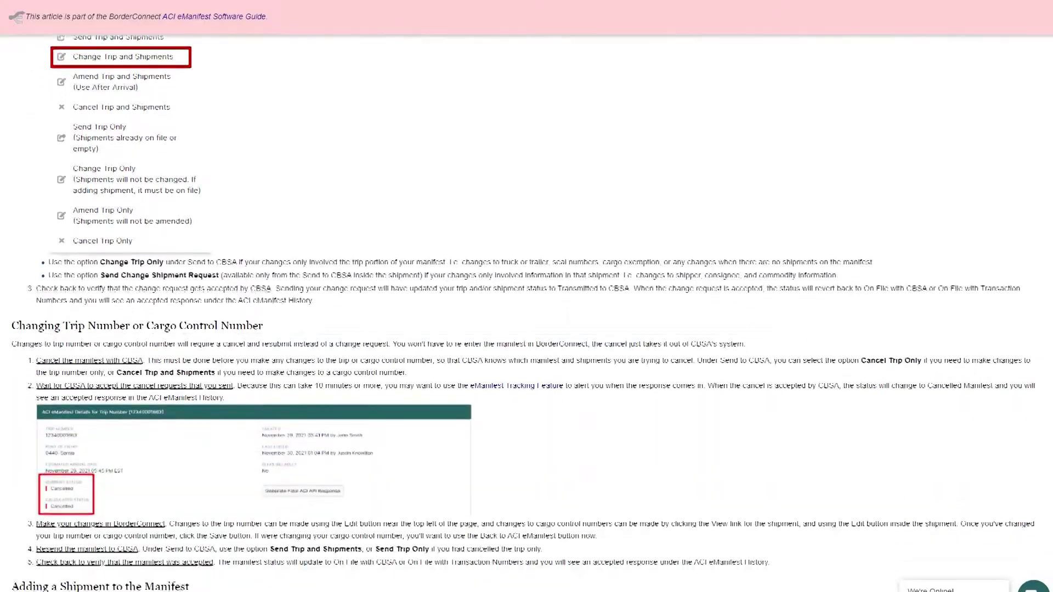
scroll(1050, 289, "down", 4)
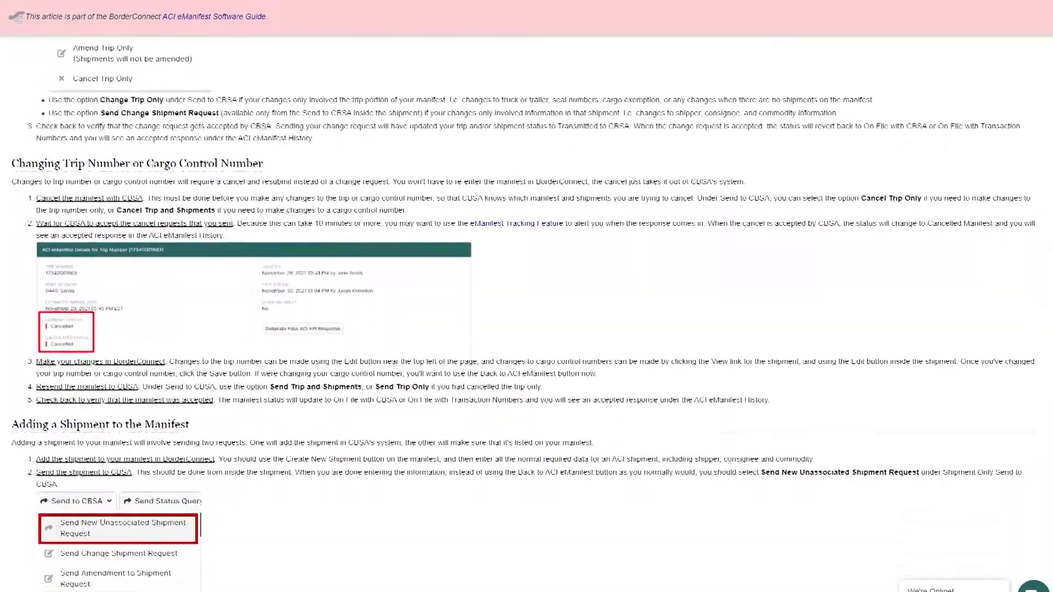
scroll(1050, 289, "down", 3)
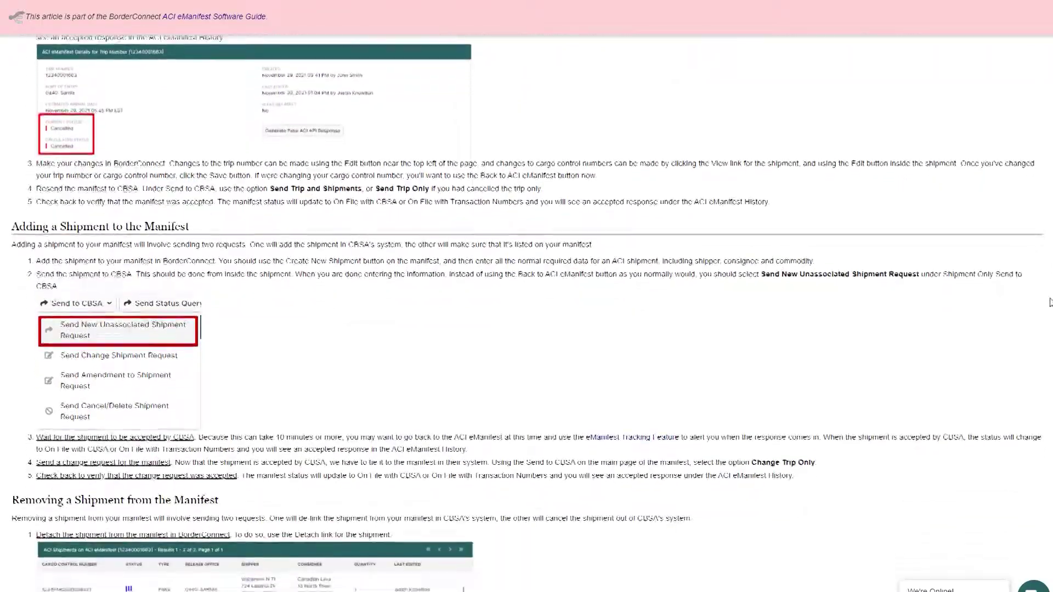
scroll(1050, 344, "down", 2)
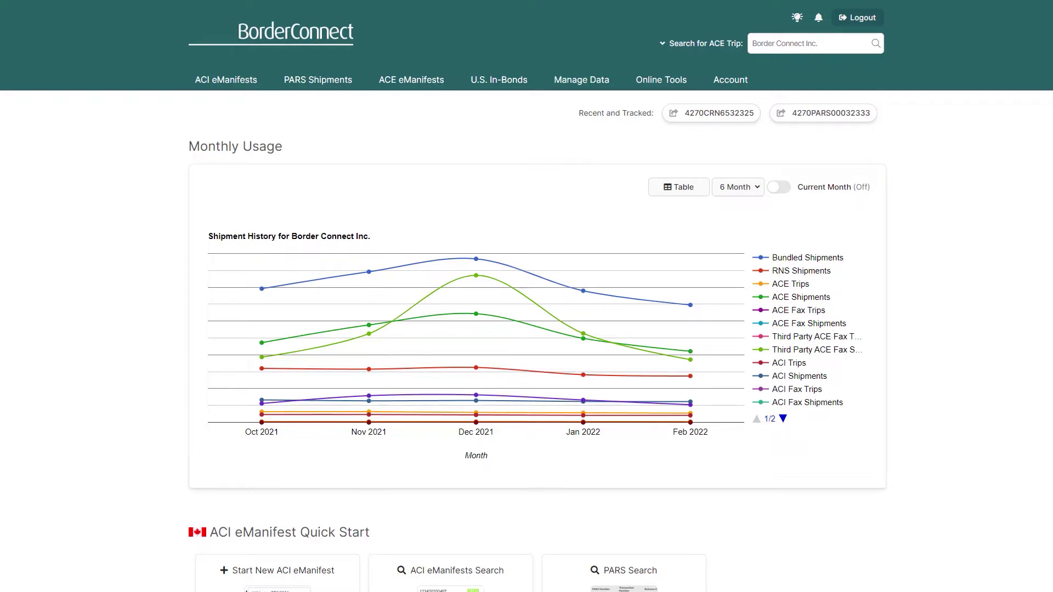
Step: Open trip 4270CRN6532325 from the ACI eManifest search and review its trailer and cargo exemption options
left_click(225, 83)
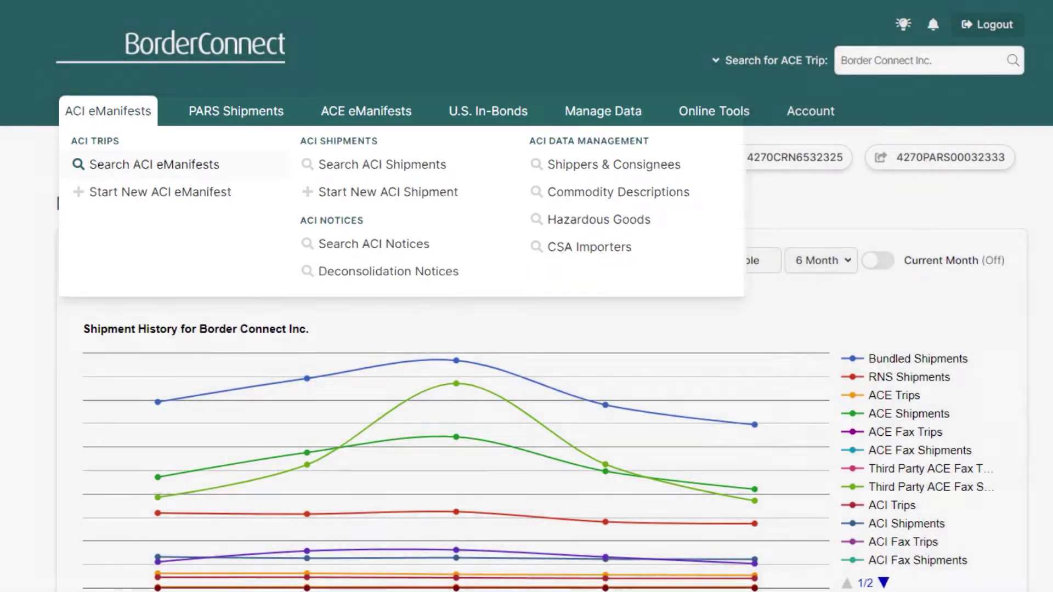
left_click(129, 166)
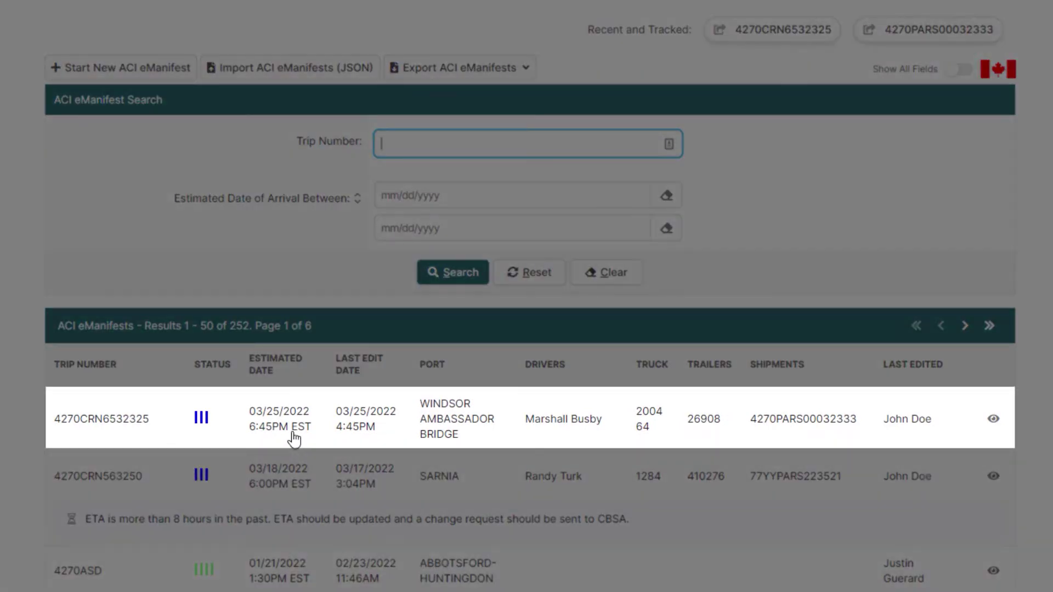
left_click(294, 438)
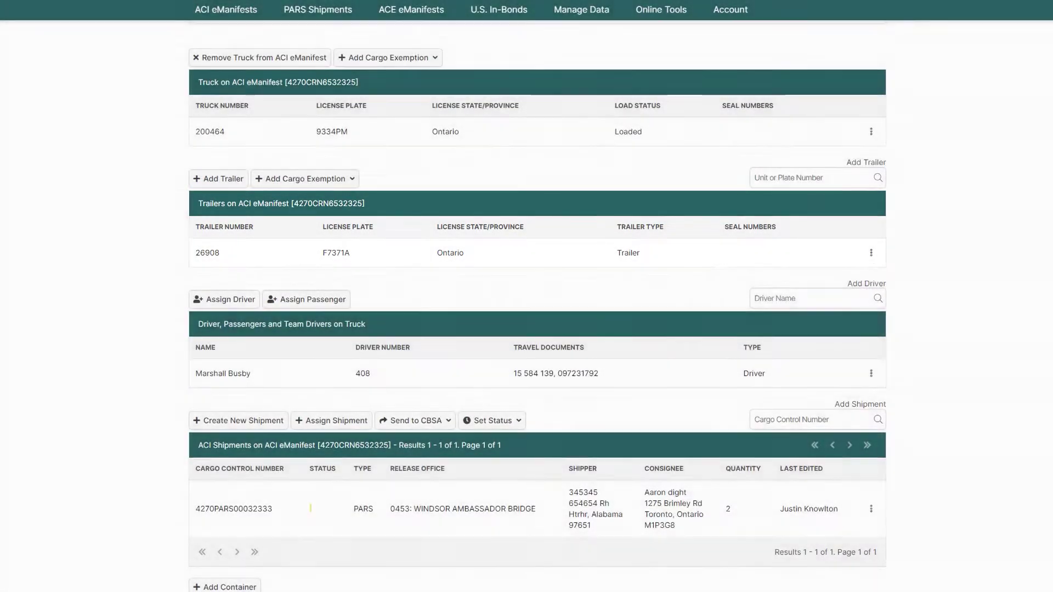
left_click(871, 252)
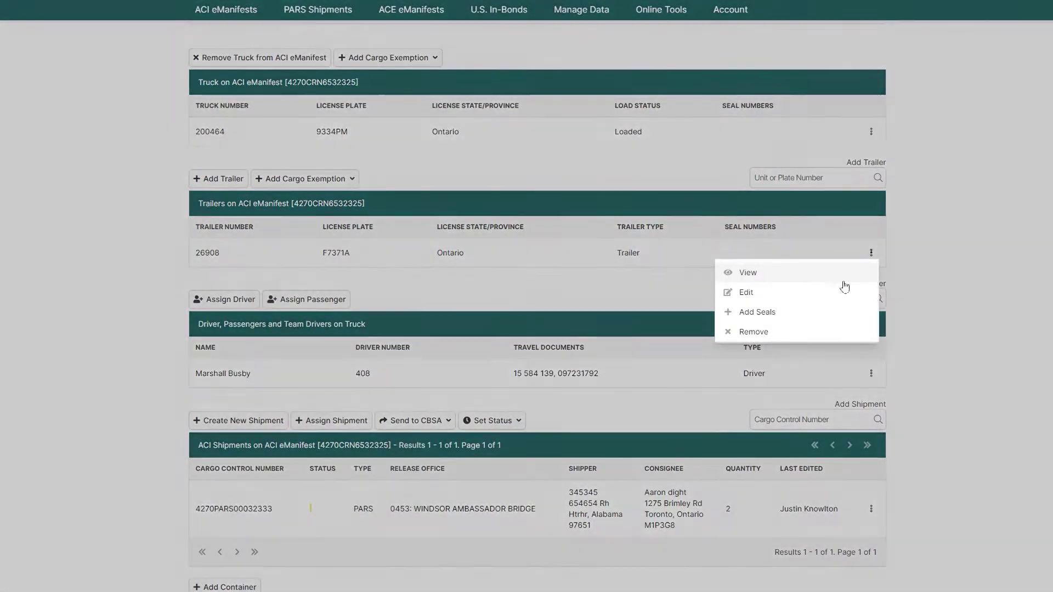
left_click(964, 313)
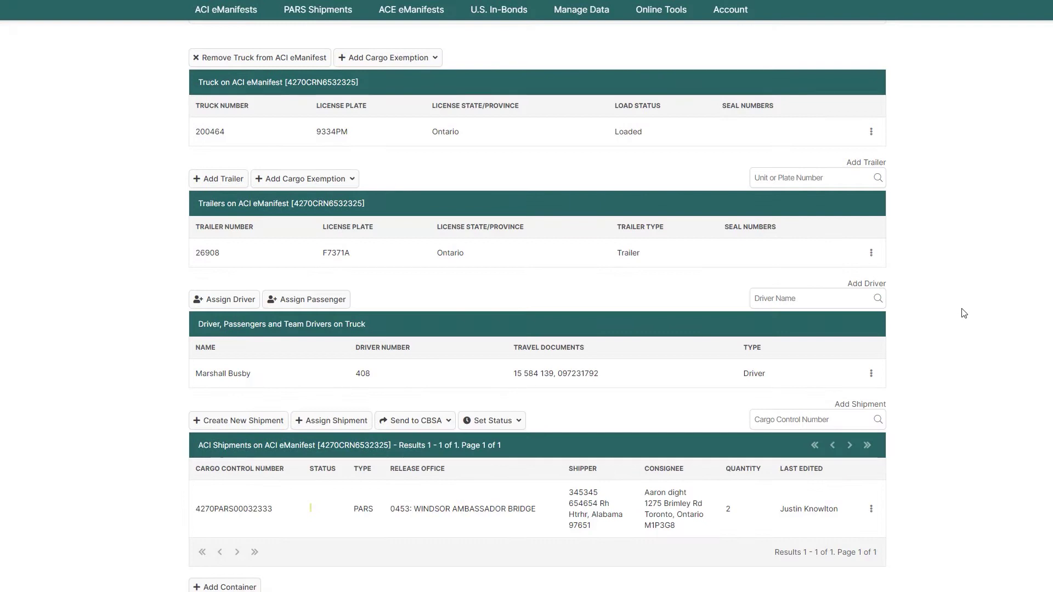
left_click(337, 185)
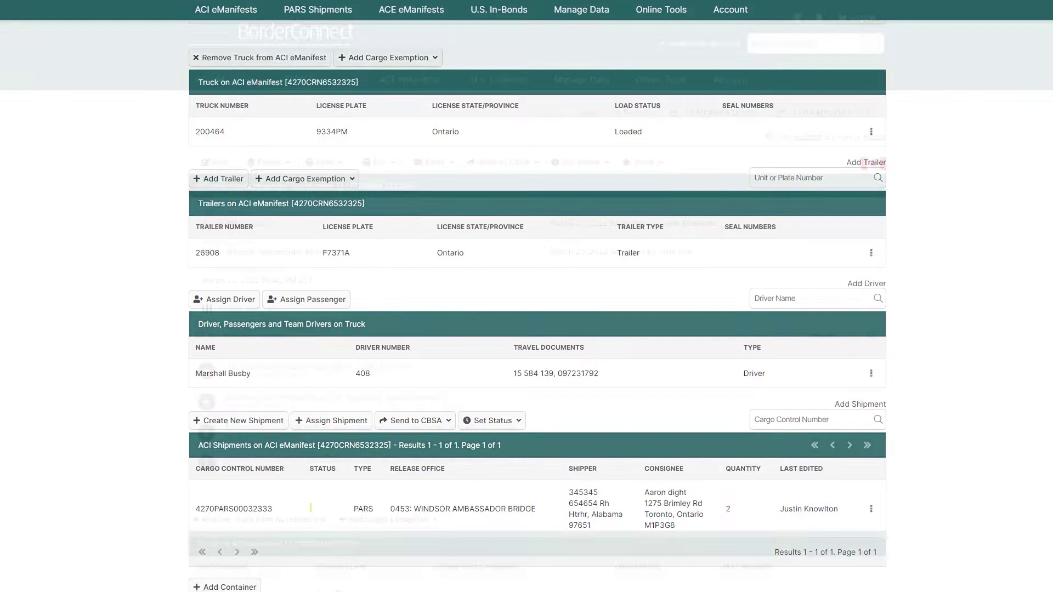
scroll(1025, 298, "up", 8)
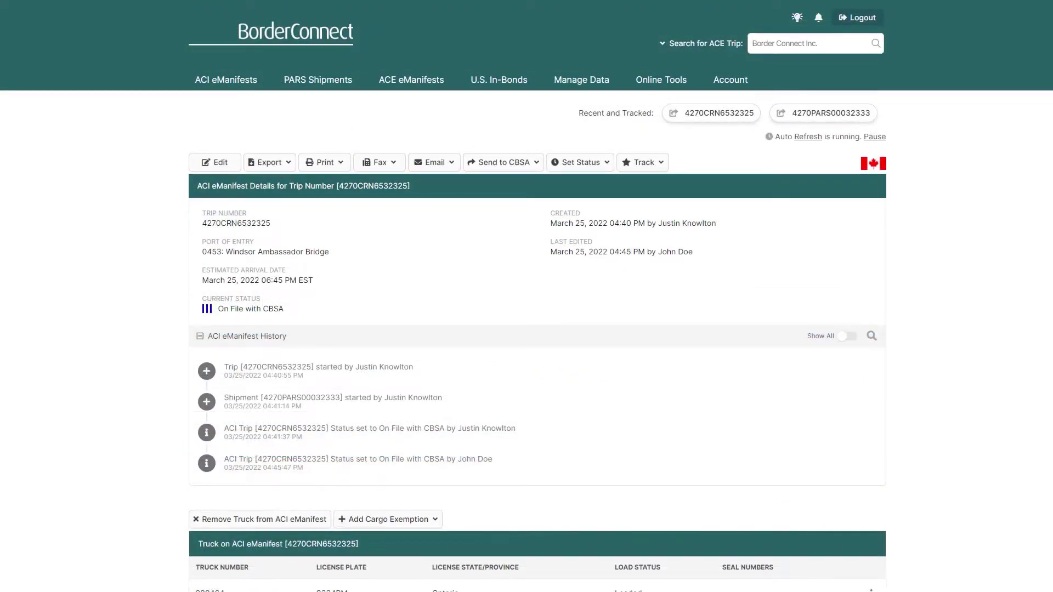
scroll(526, 340, "down", 6)
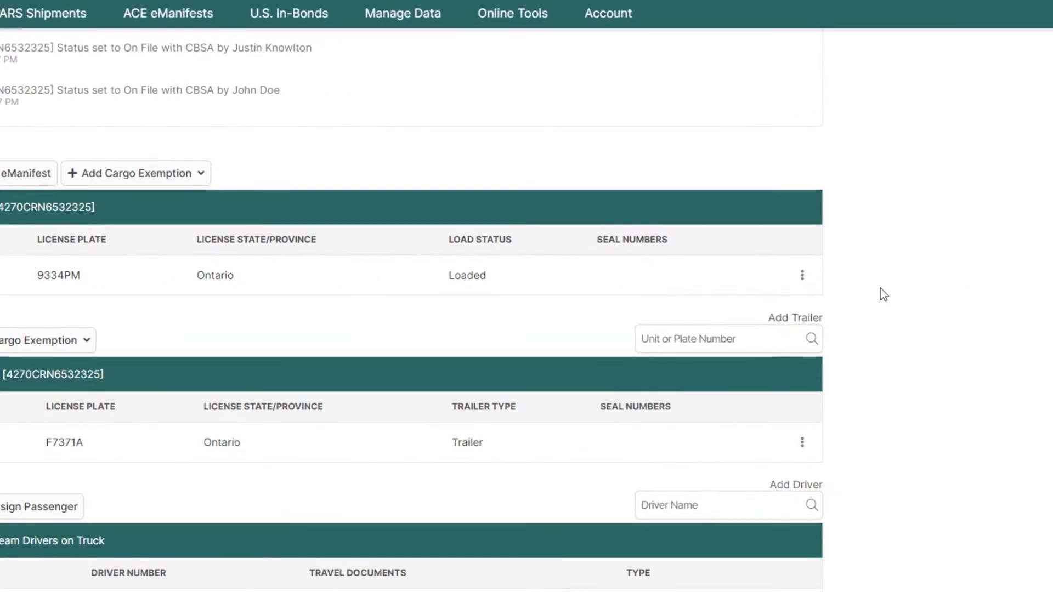
Step: Remove truck 200464 from the trip and add truck 200466 instead
left_click(820, 254)
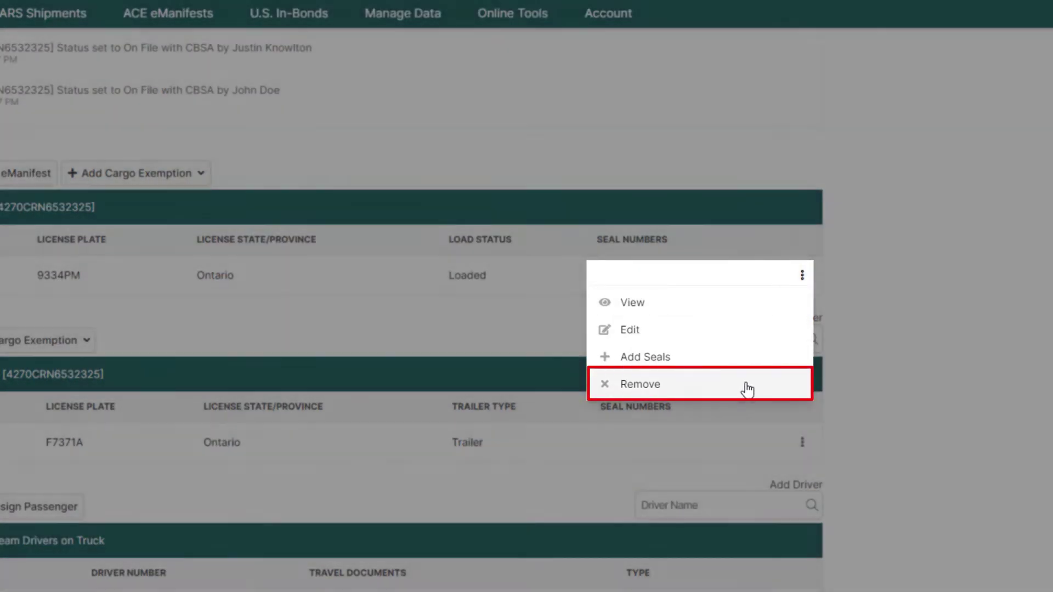
left_click(747, 389)
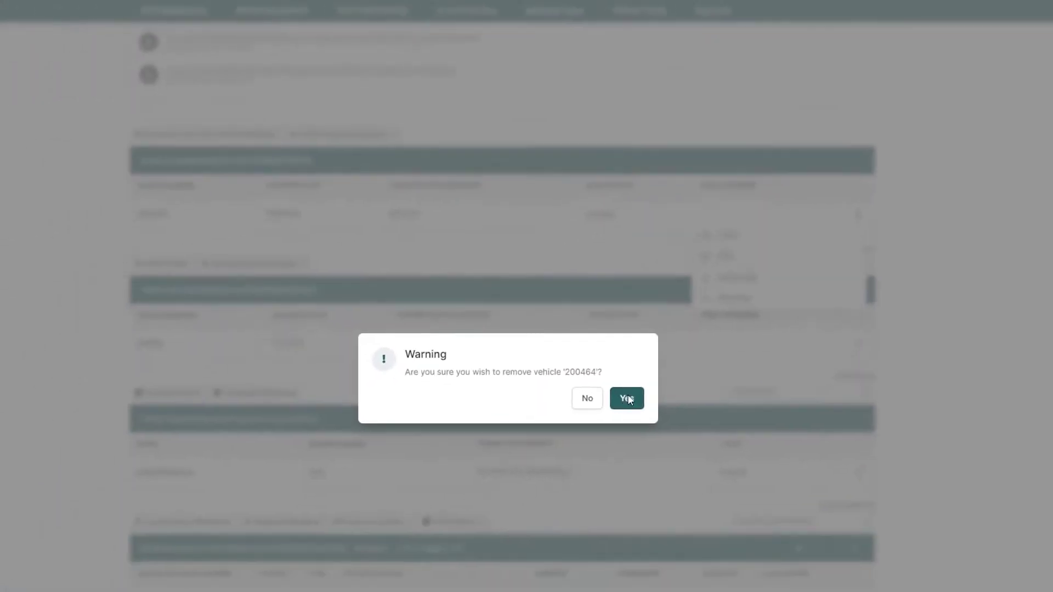
left_click(503, 514)
scroll(526, 307, "down", 3)
scroll(537, 307, "down", 5)
left_click(806, 125)
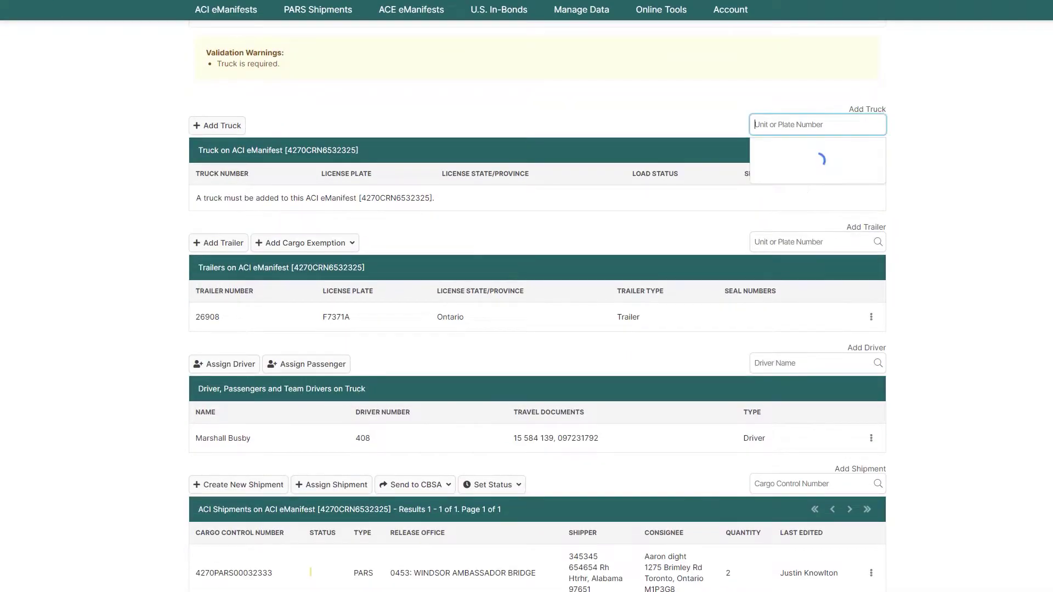
type("200466")
left_click(859, 165)
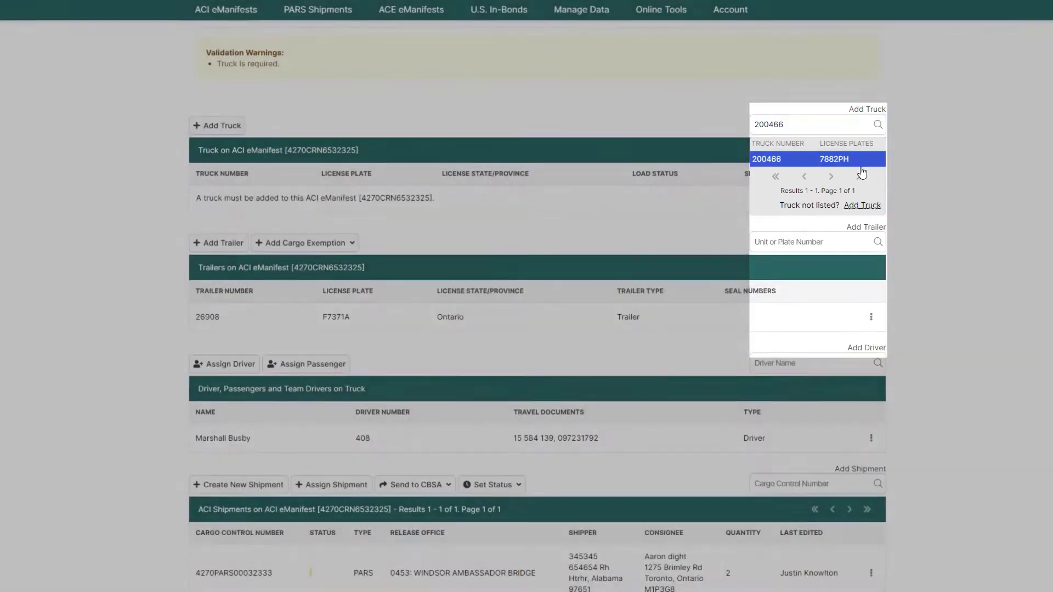
Step: Remove trailer 26908 from the trip and add trailer 401221 instead
scroll(526, 307, "down", 6)
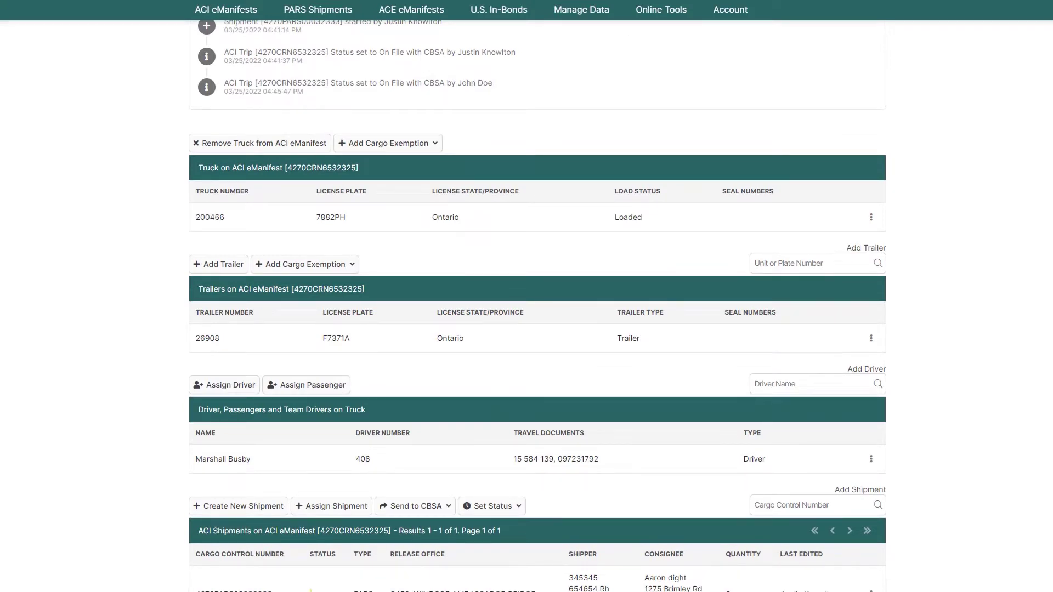
left_click(871, 337)
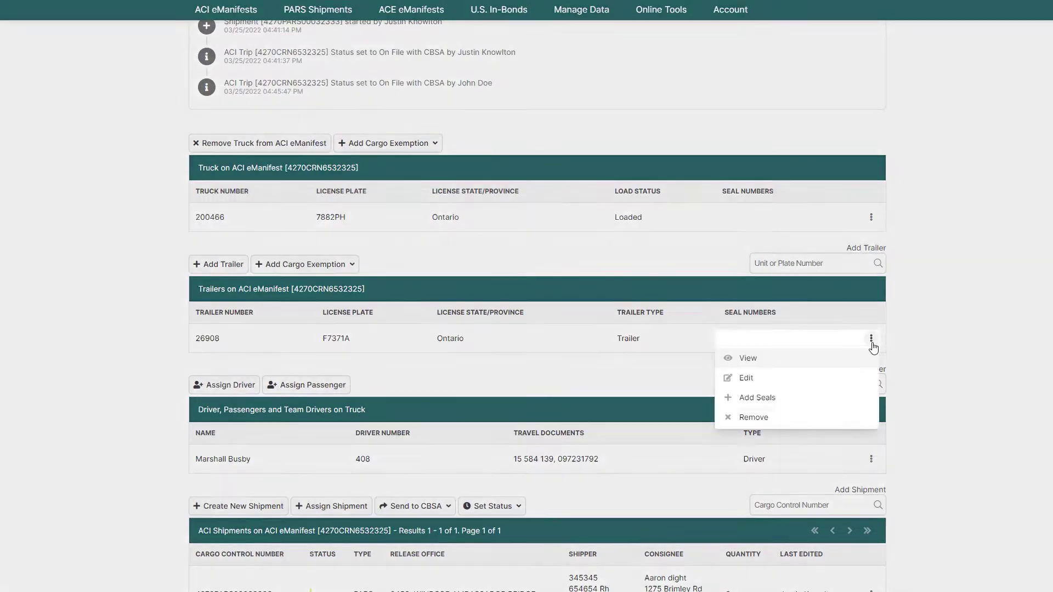
left_click(837, 418)
left_click(654, 374)
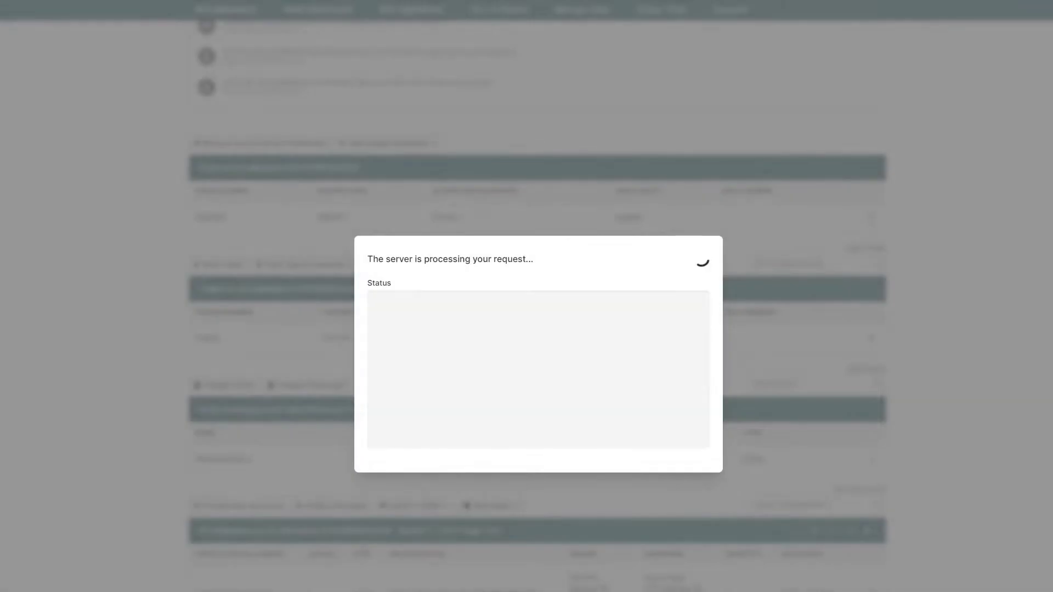
left_click(818, 211)
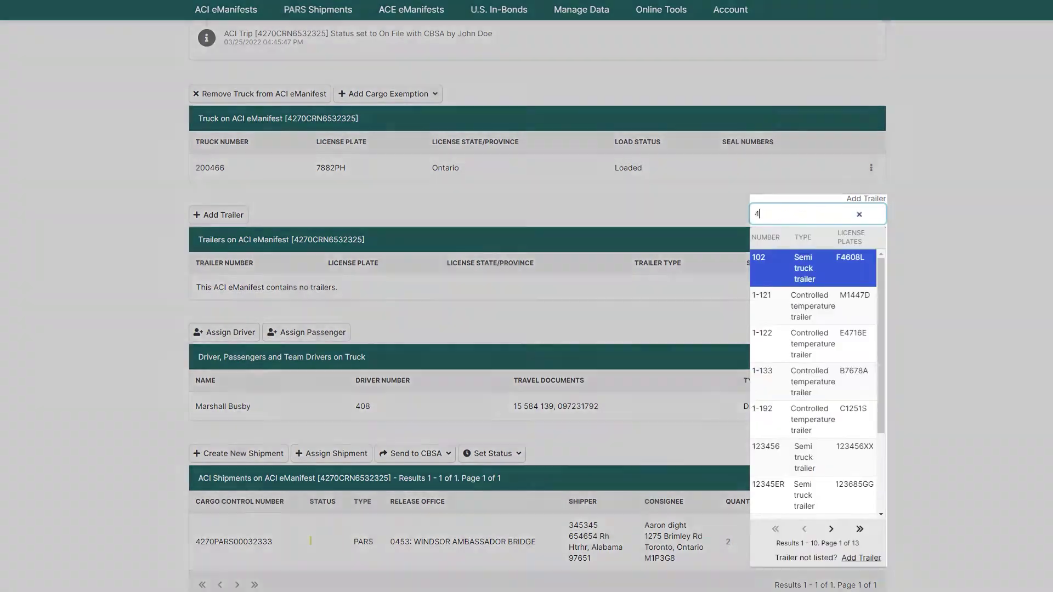
type("401221")
key("Return")
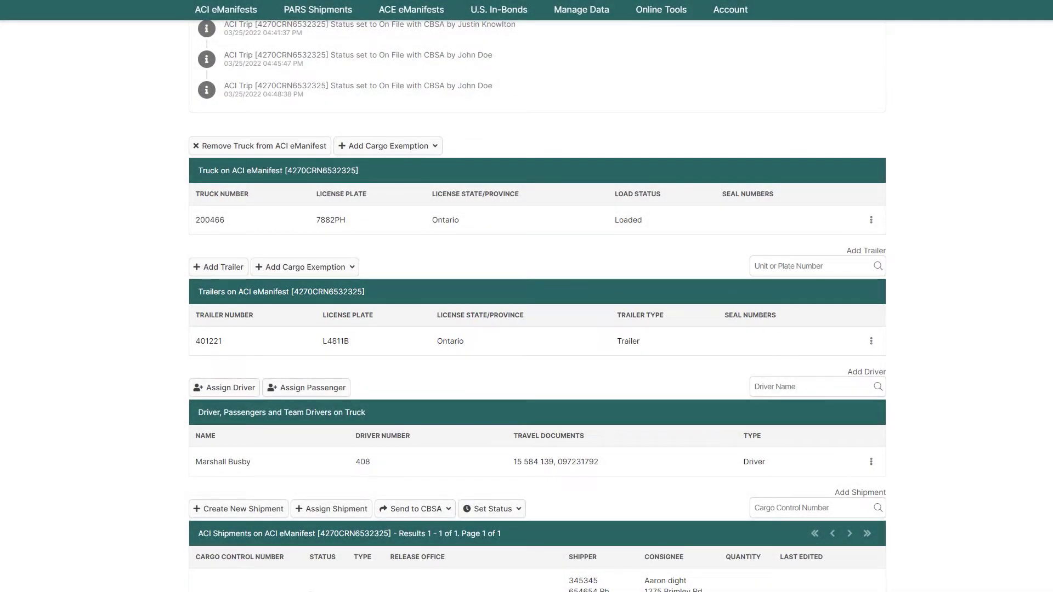
scroll(526, 296, "up", 7)
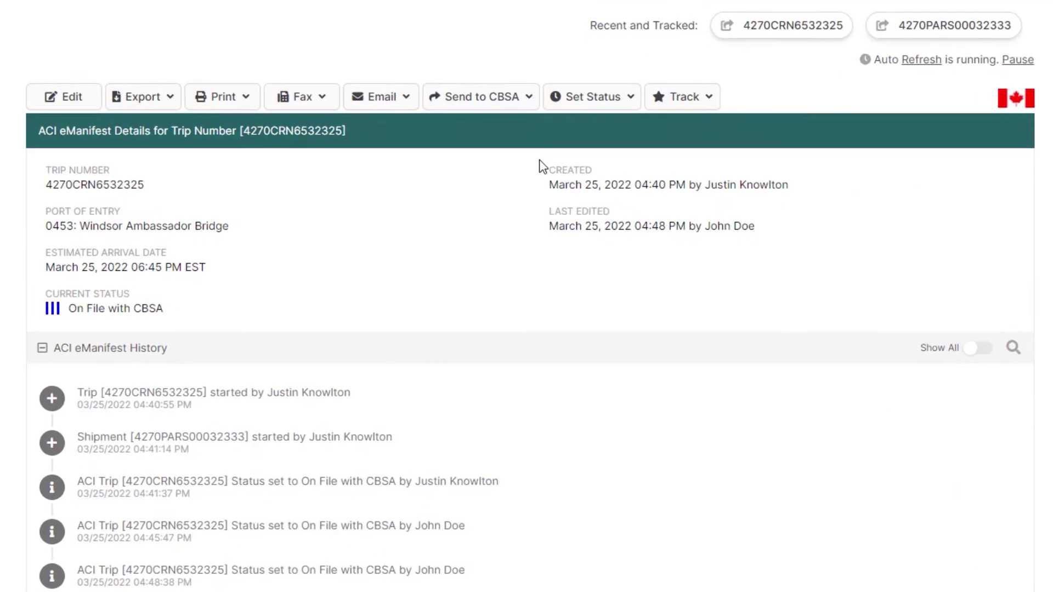
Step: Send trip 4270CRN6532325 to CBSA as a Change Trip Only request
left_click(515, 160)
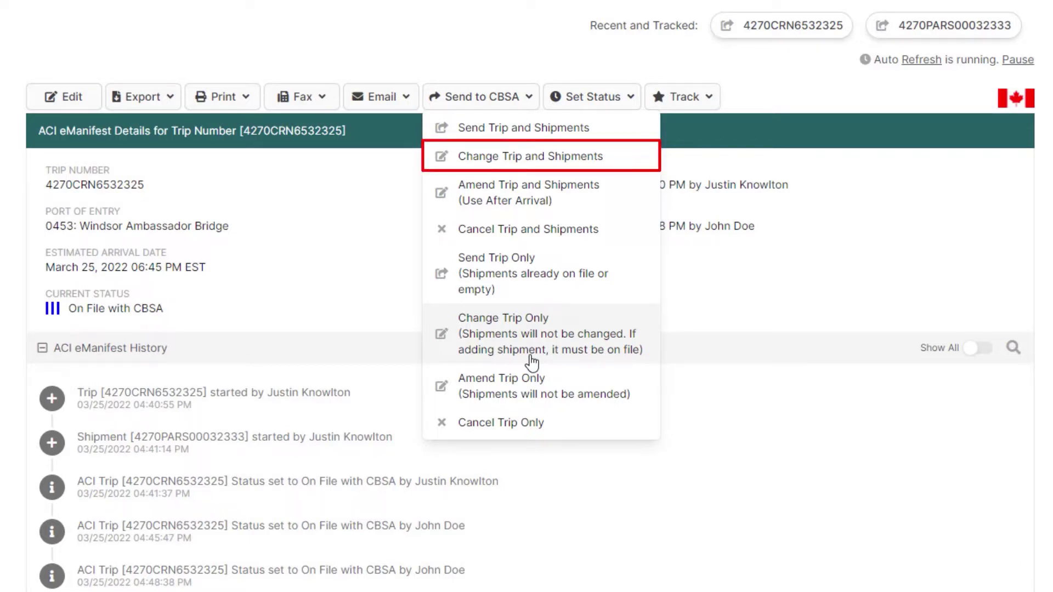
left_click(530, 357)
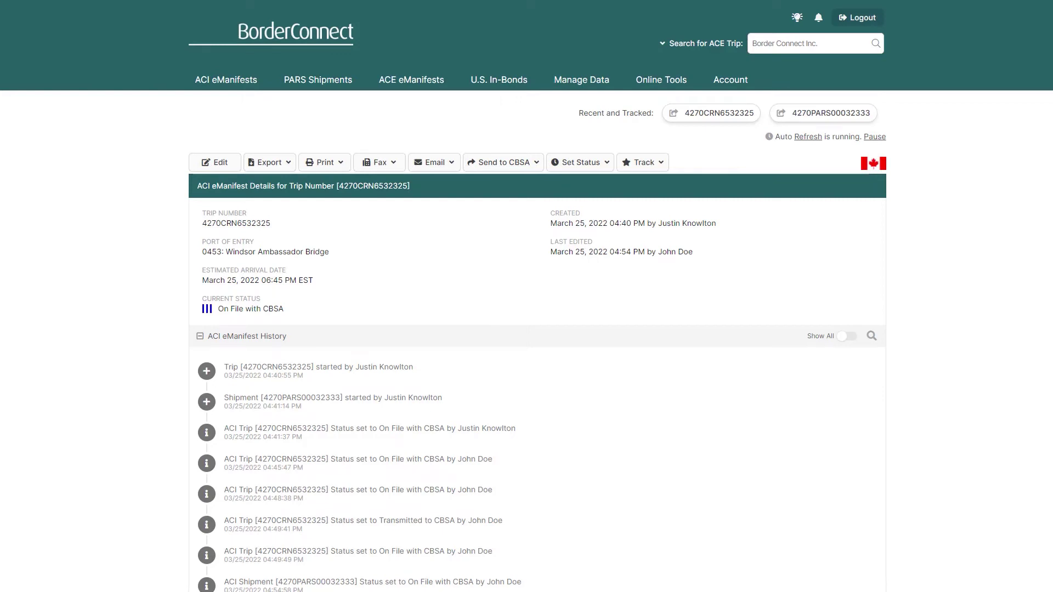
Step: Open PARS shipment 4270PARS00032333 from the trip's ACI Shipments table
scroll(527, 329, "down", 15)
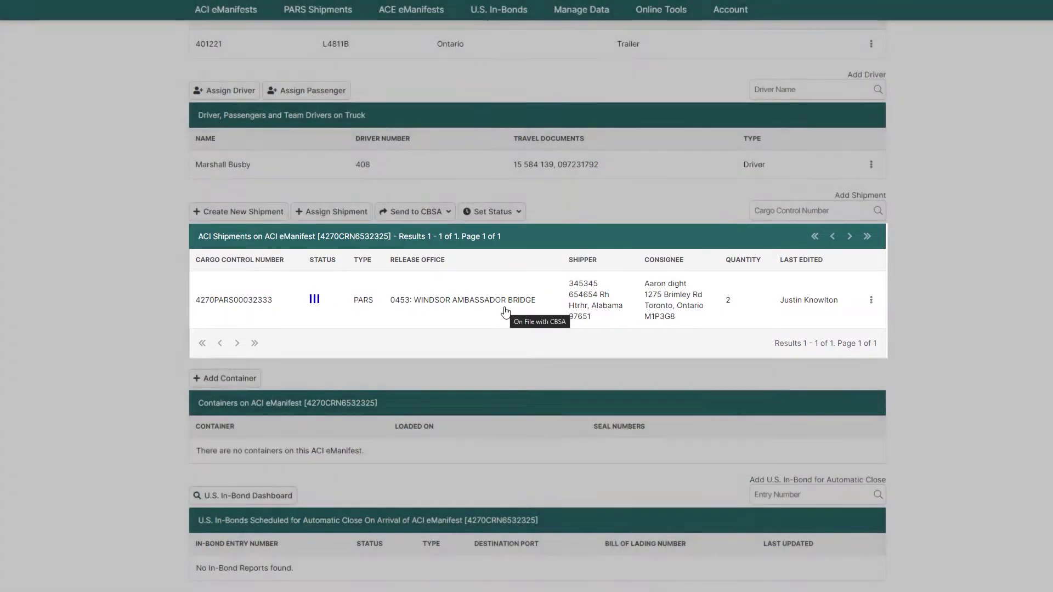
left_click(505, 312)
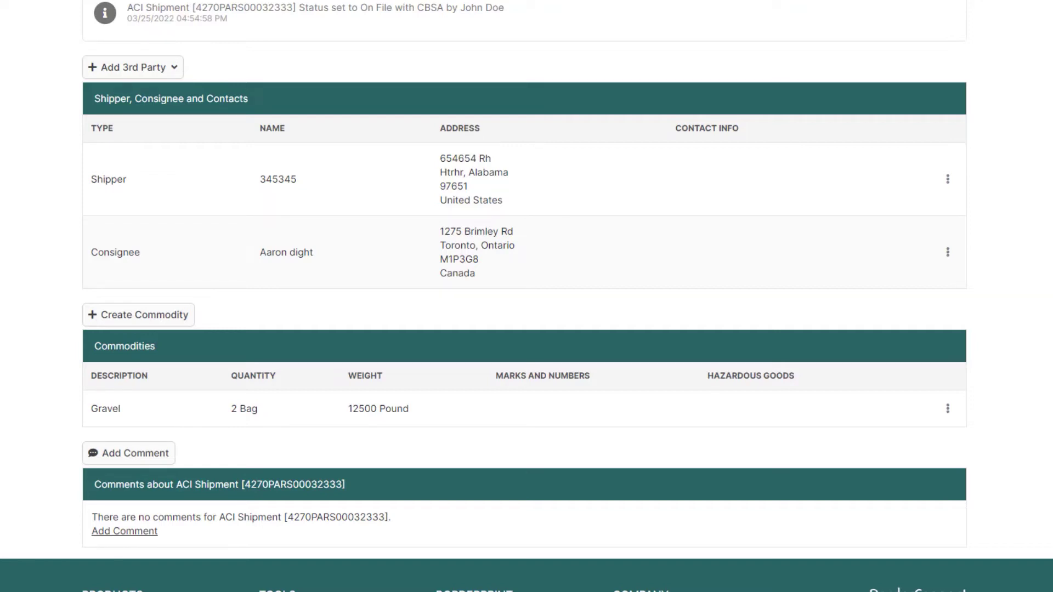
Step: Remove the shipment's current consignee and add ABC Company as the new consignee
left_click(947, 252)
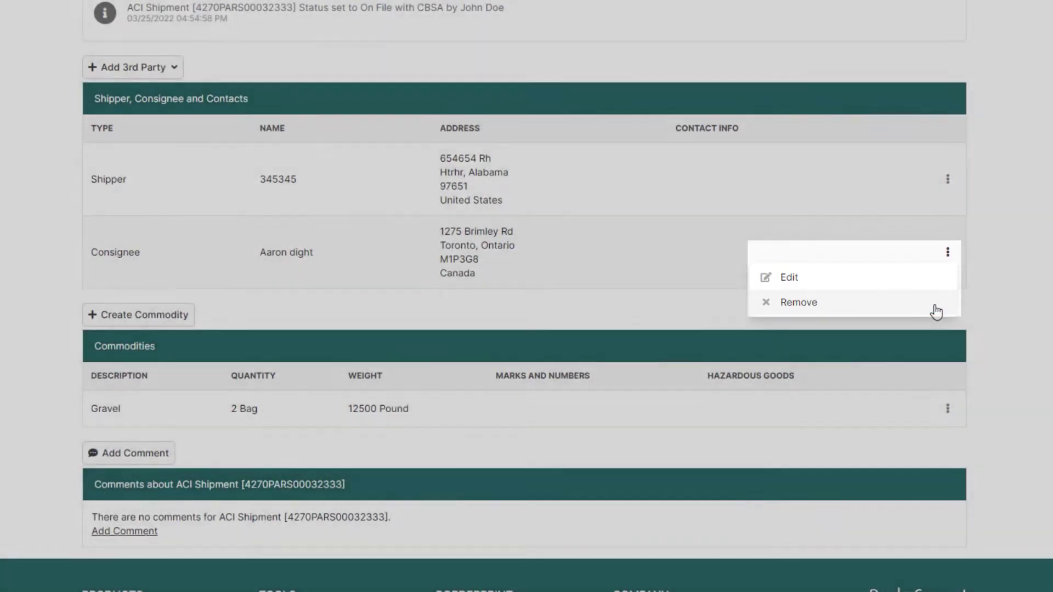
left_click(868, 305)
left_click(672, 320)
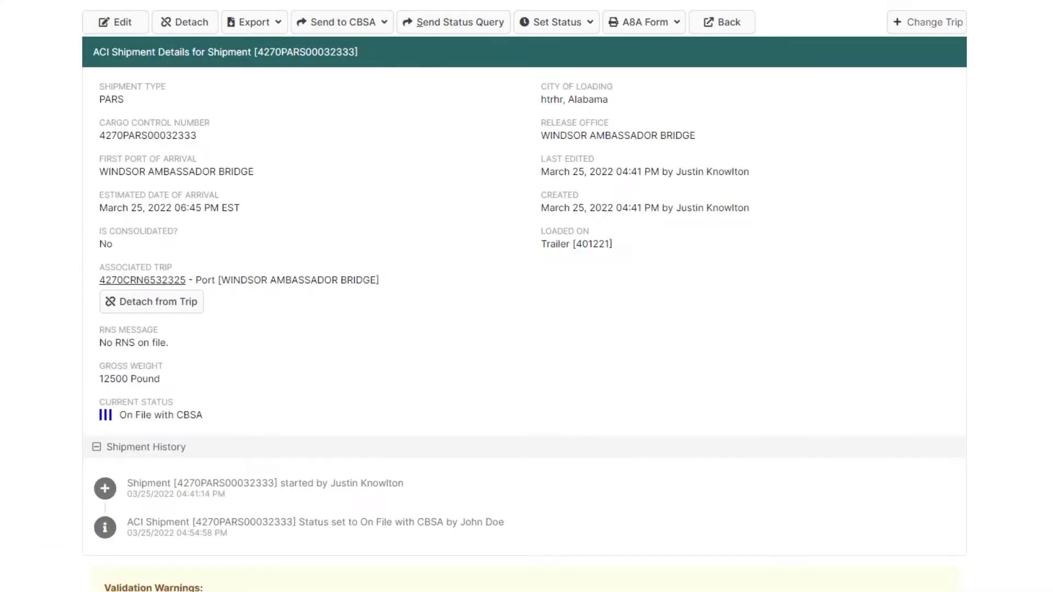
type("123 fl")
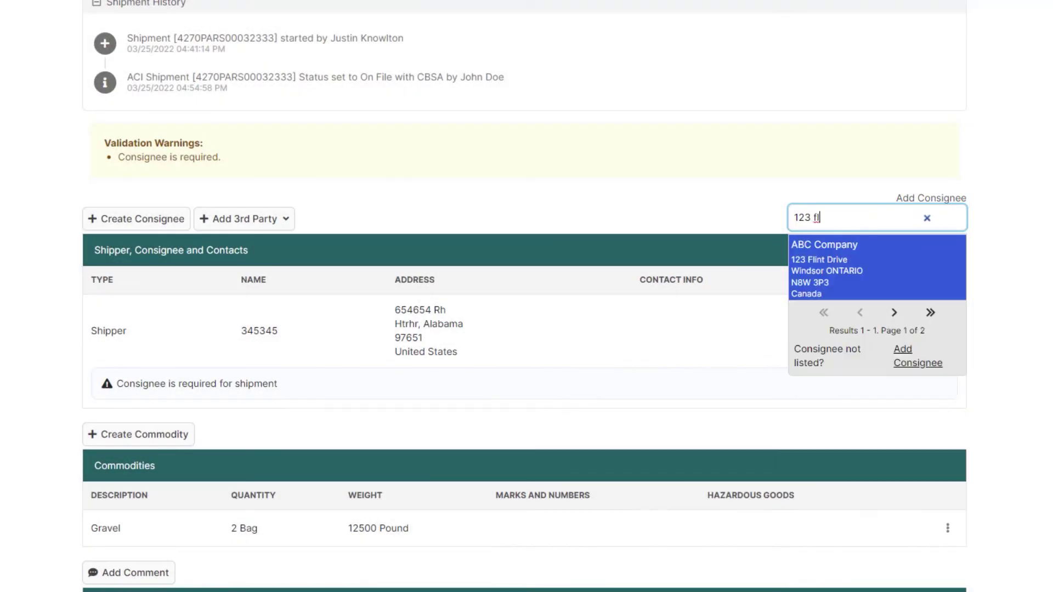
left_click(873, 282)
Step: Change the Gravel commodity to quantity 4 and weight 18250 pounds, then save
scroll(527, 297, "down", 8)
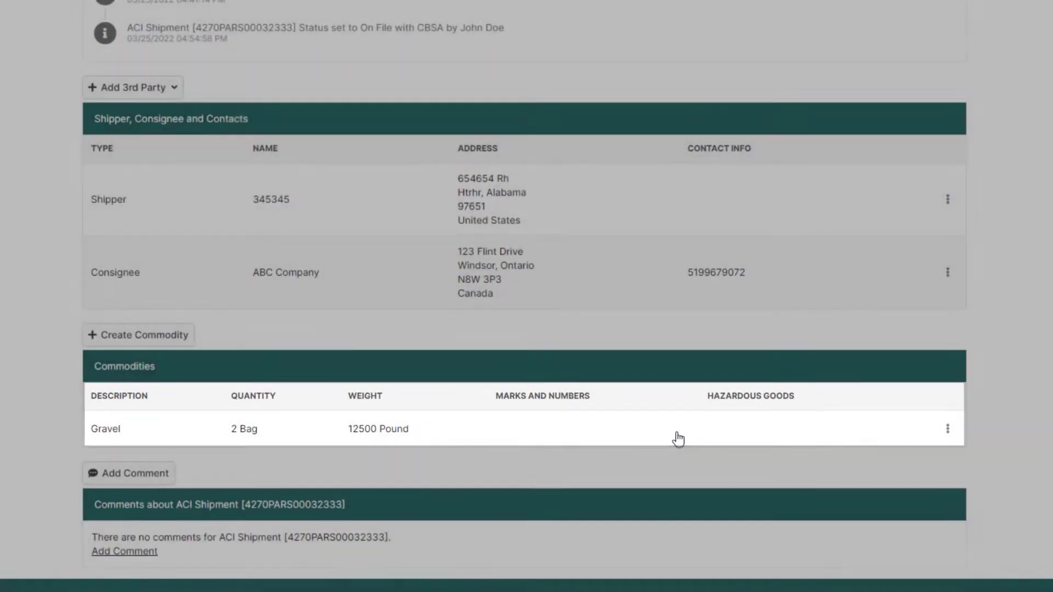
left_click(677, 438)
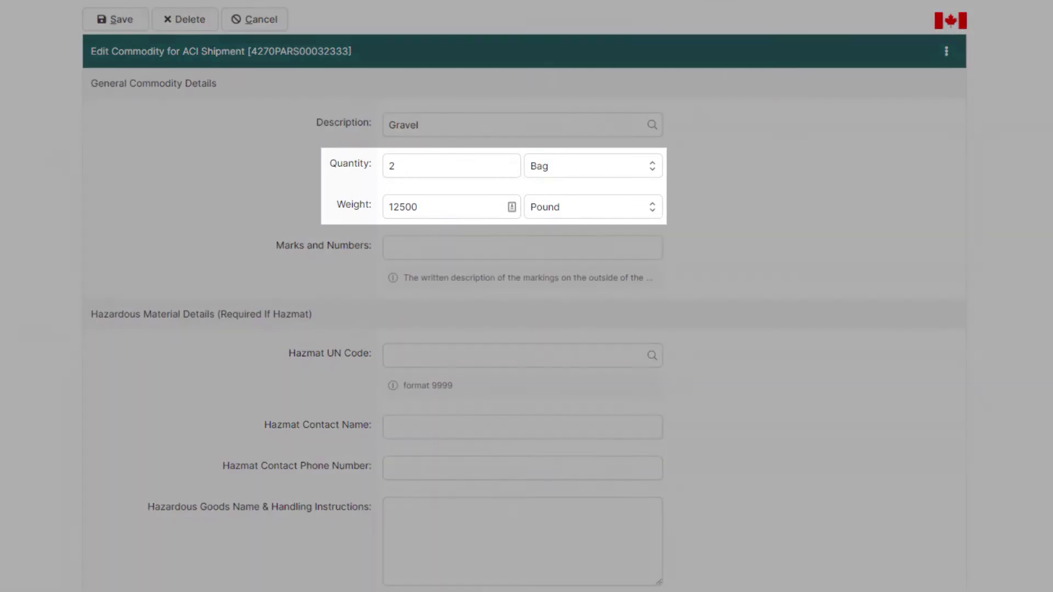
key("Tab")
key("Tab")
type("18")
left_click(113, 21)
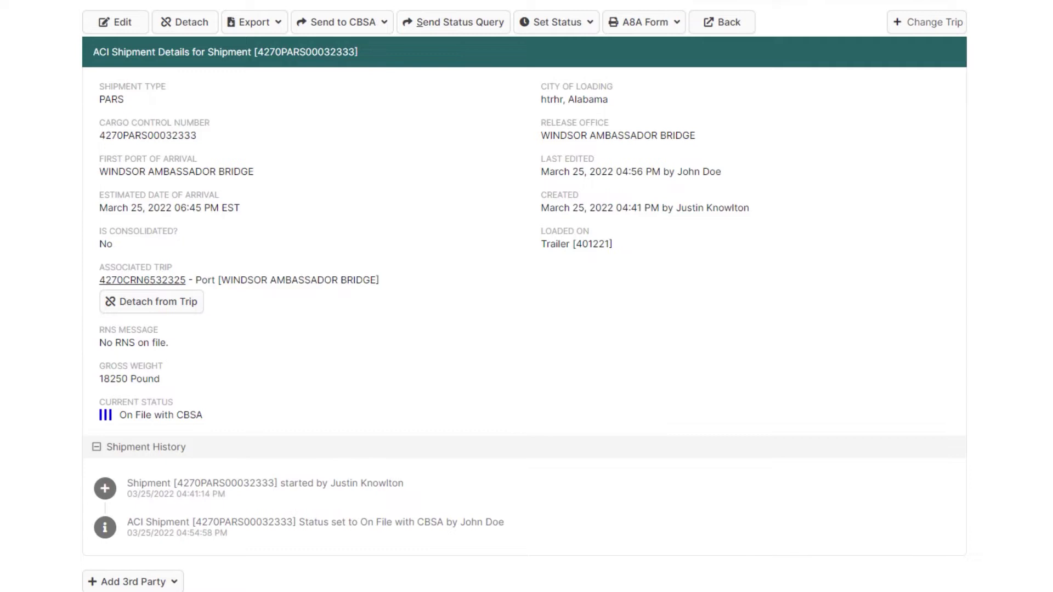
scroll(524, 296, "down", 10)
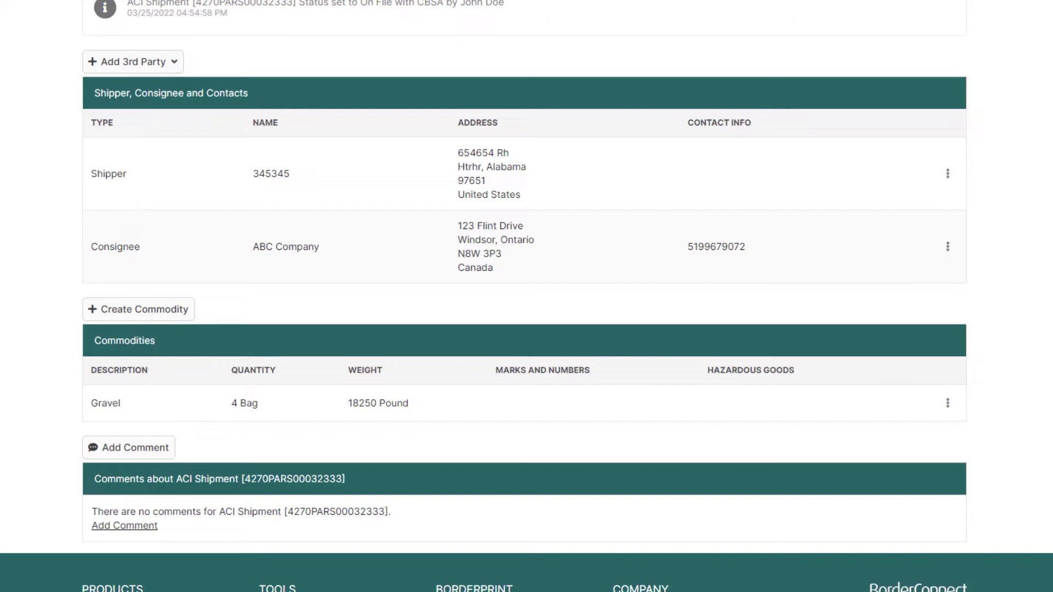
Step: Send shipment 4270PARS00032333 to CBSA and return to trip 4270CRN6532325's ACI Shipments list
scroll(527, 296, "up", 10)
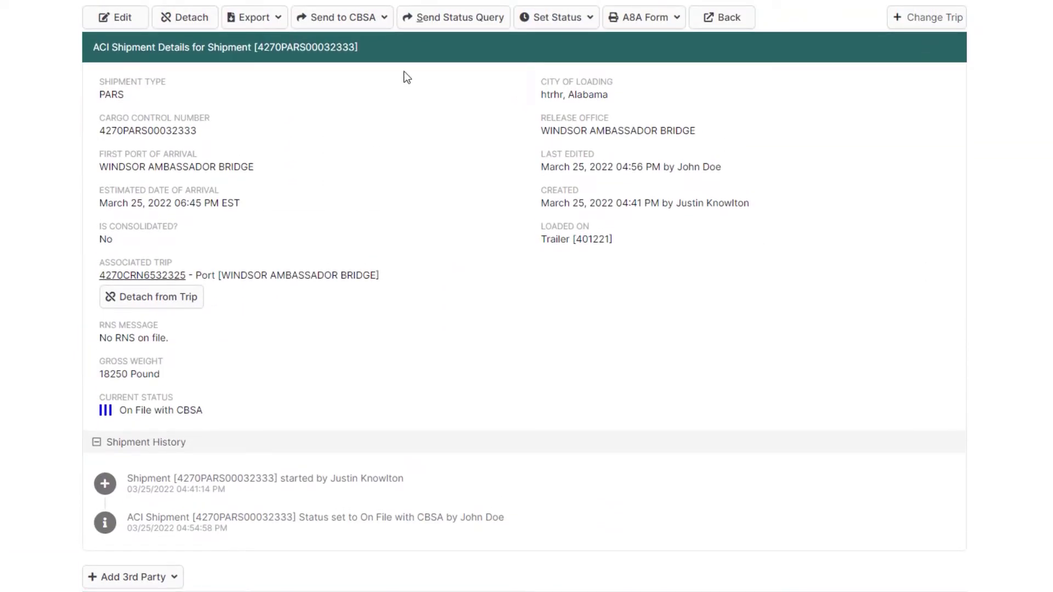
left_click(362, 22)
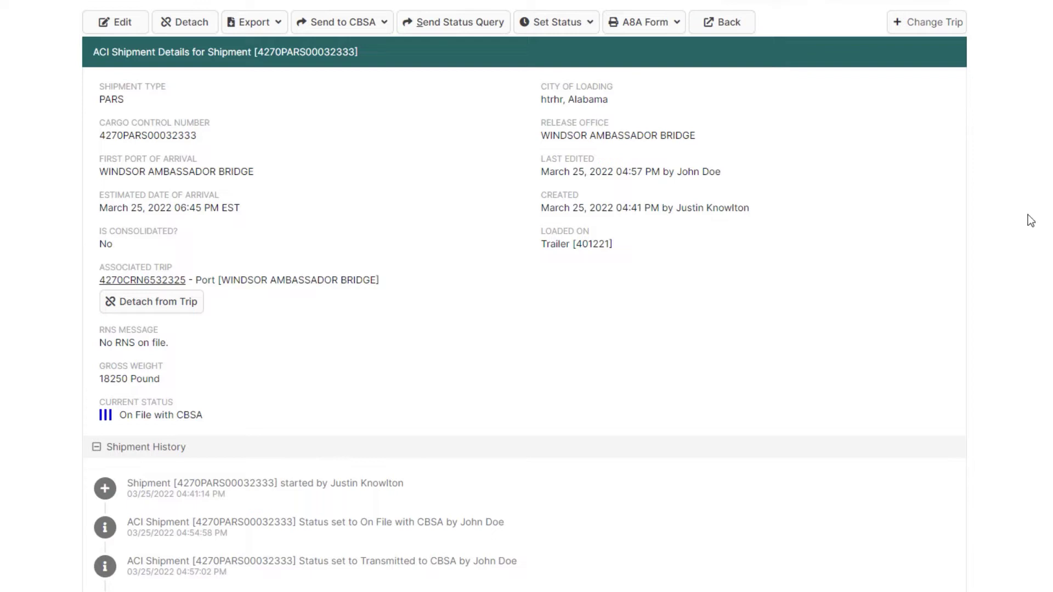
left_click(729, 25)
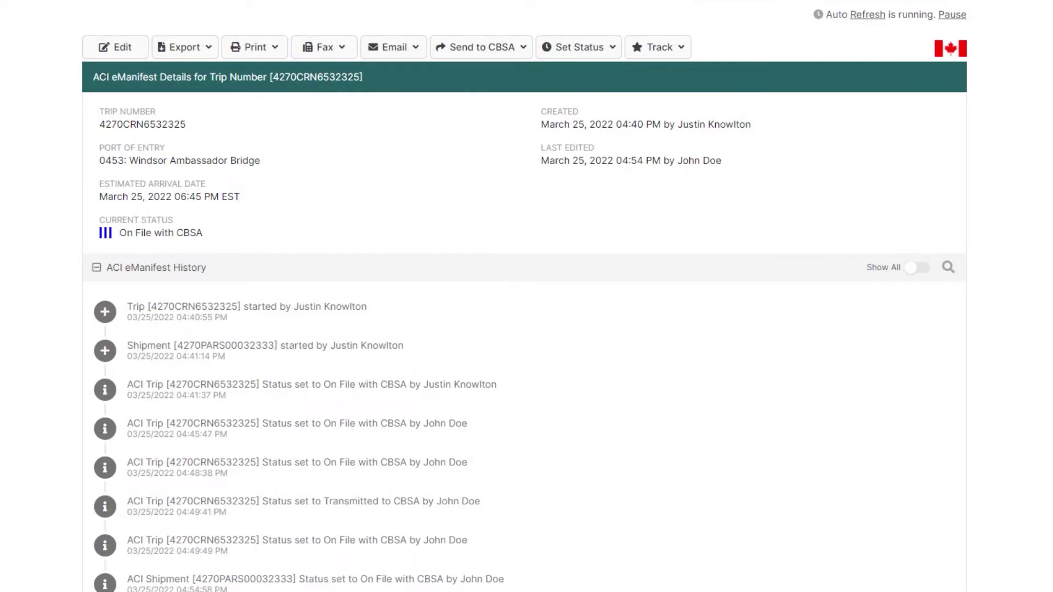
scroll(527, 296, "down", 10)
scroll(526, 296, "down", 10)
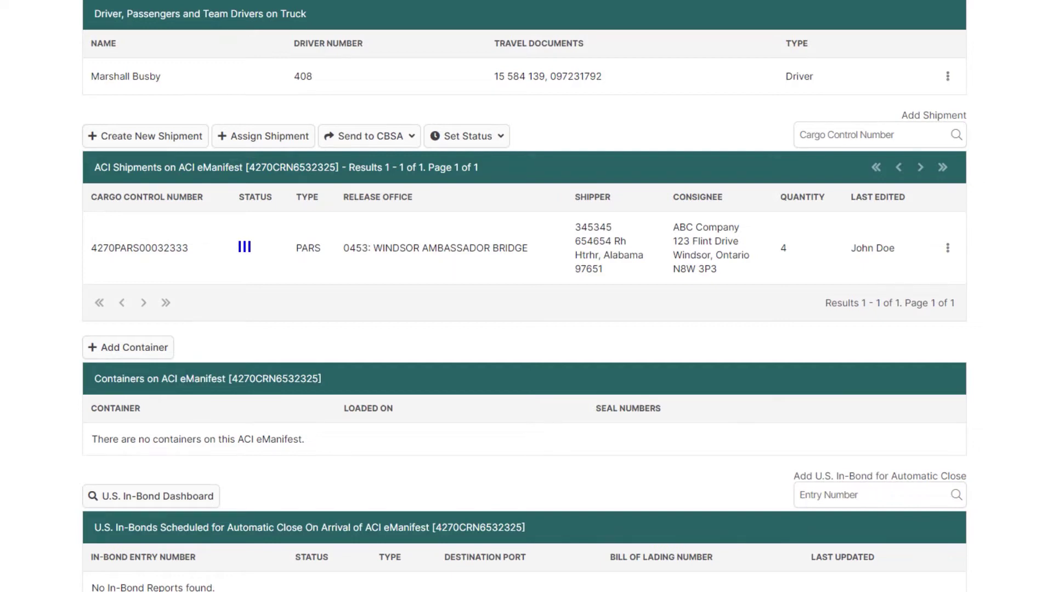
Step: Use Send to CBSA's Cancel Trip and Shipments option on trip 4270CRN6532325
scroll(525, 296, "up", 15)
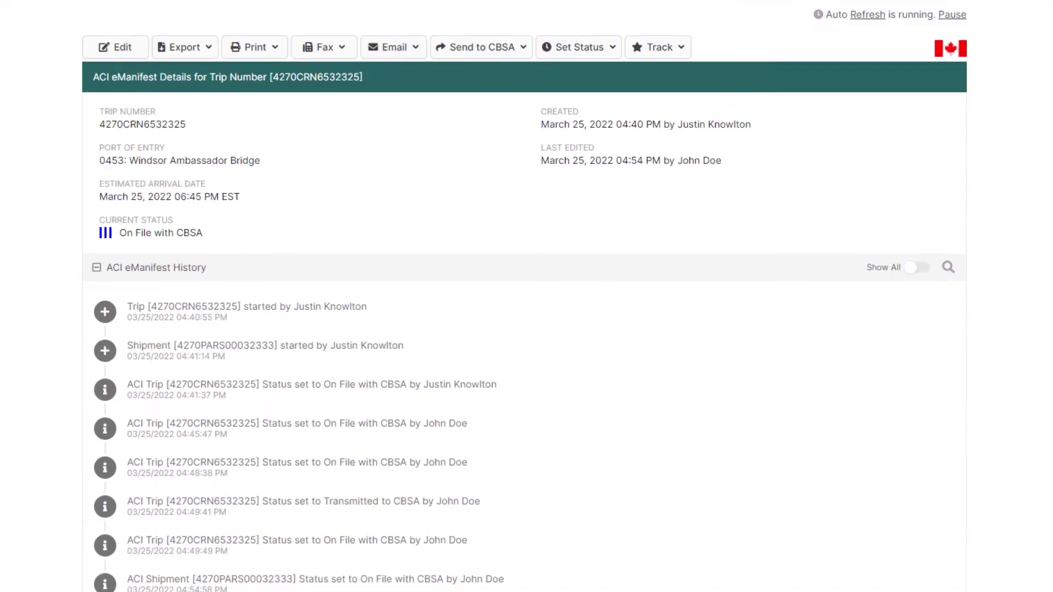
left_click(493, 50)
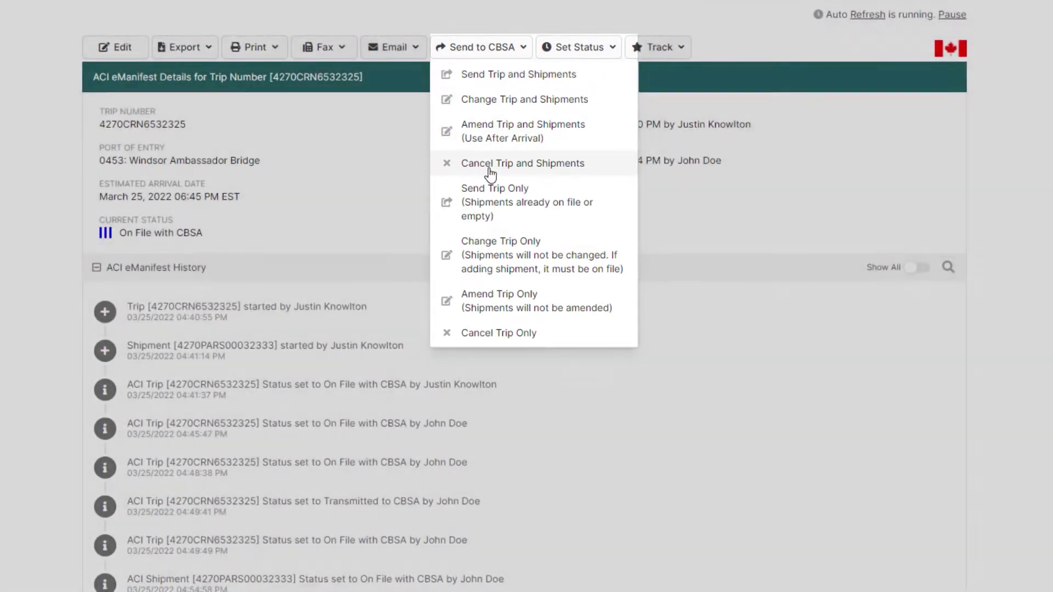
left_click(491, 171)
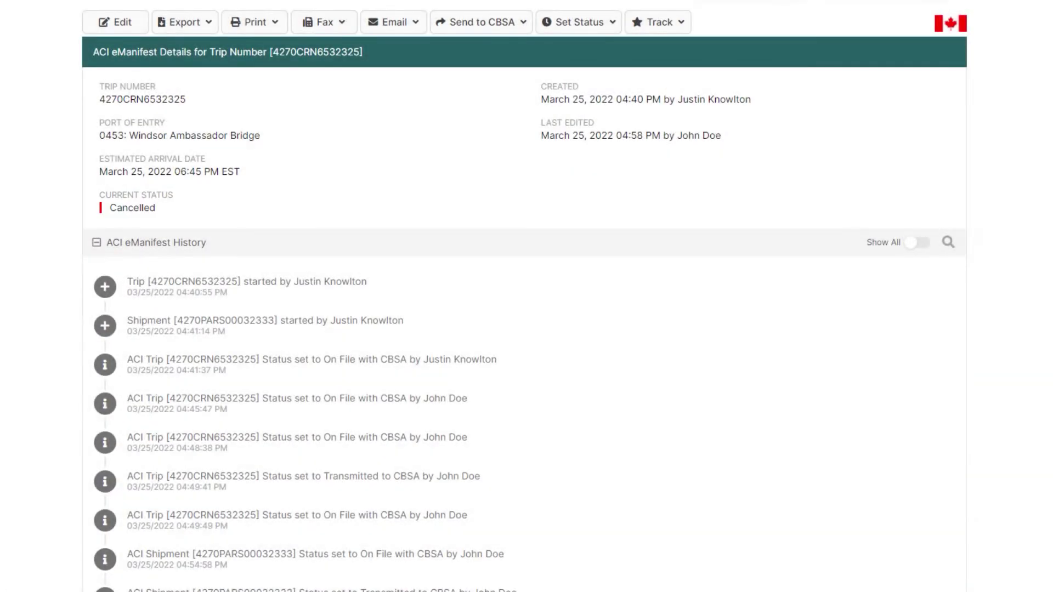
scroll(525, 296, "down", 20)
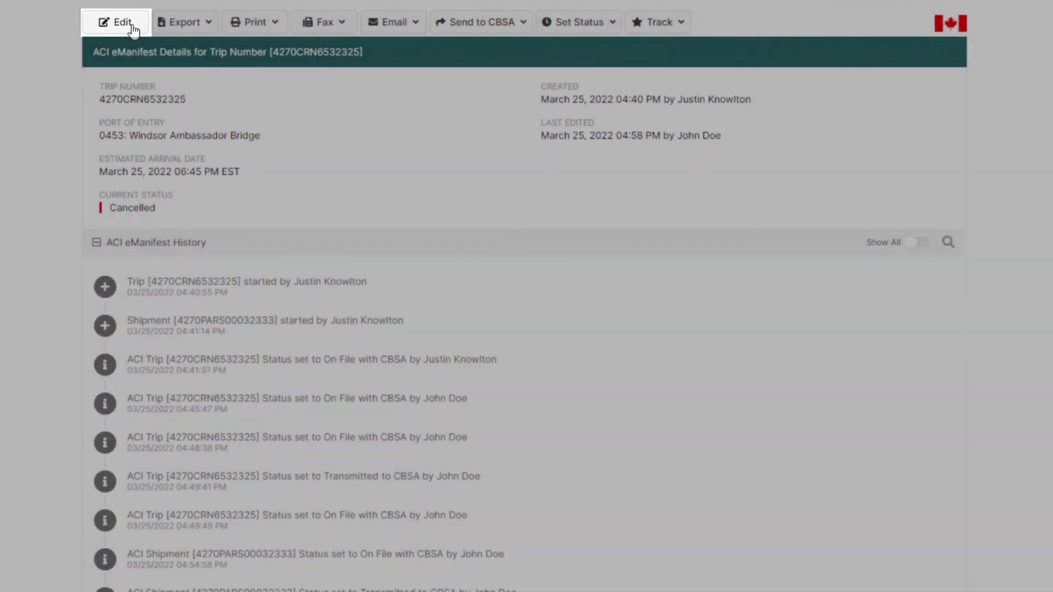
Step: Change the trip number to CRN74212332, save, and resend via Send Trip and Shipments
left_click(114, 22)
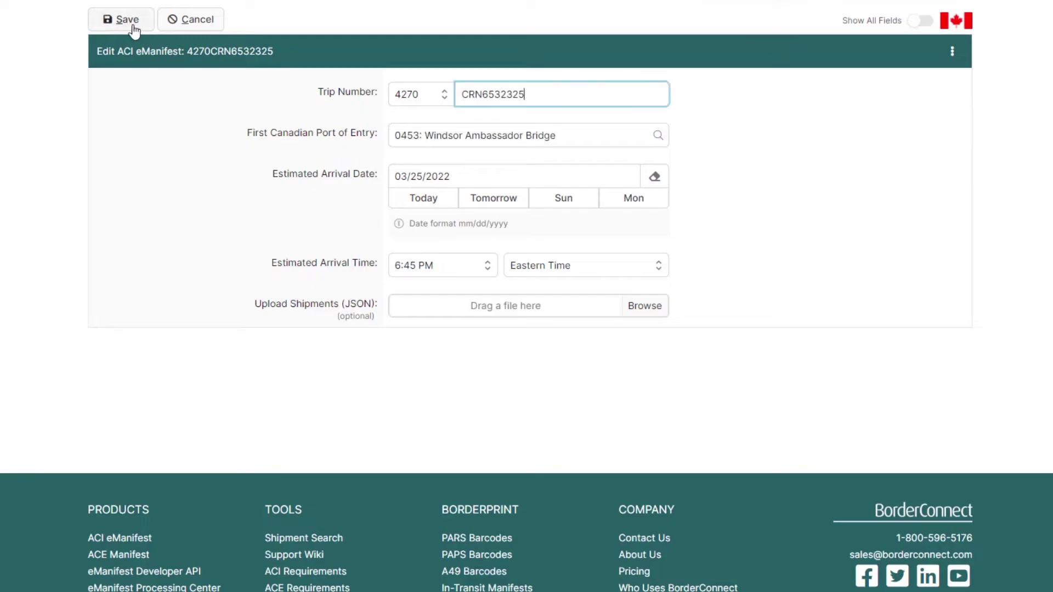
left_click_drag(559, 95, 481, 94)
type("74212332")
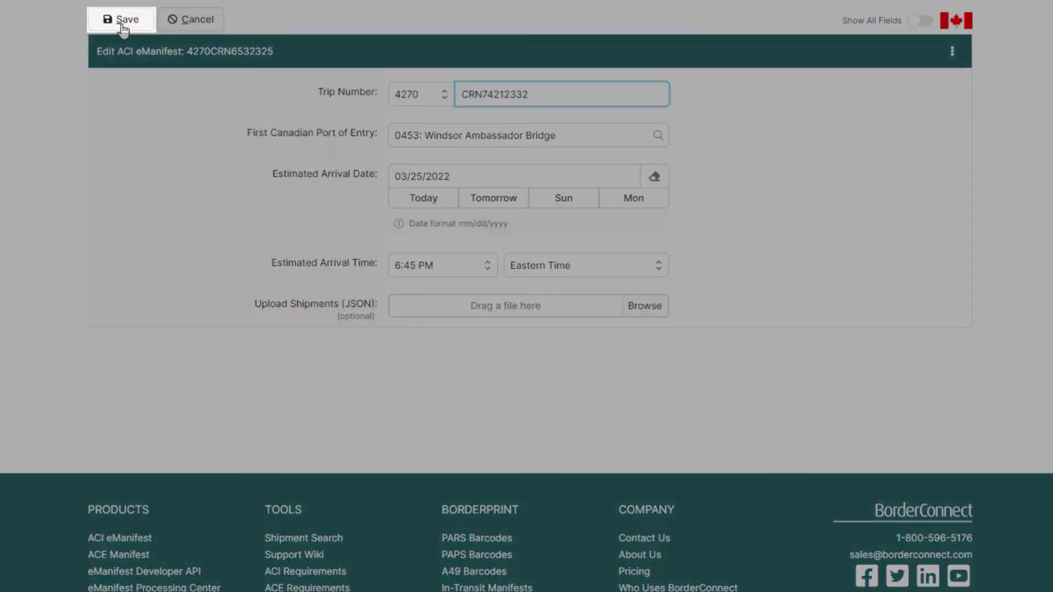
left_click(112, 20)
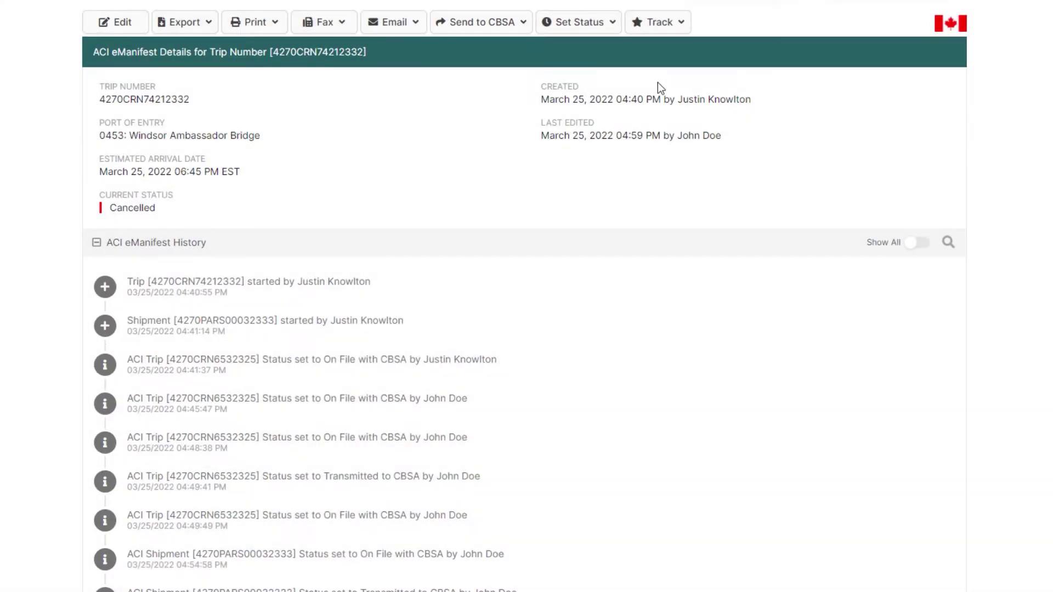
left_click(481, 22)
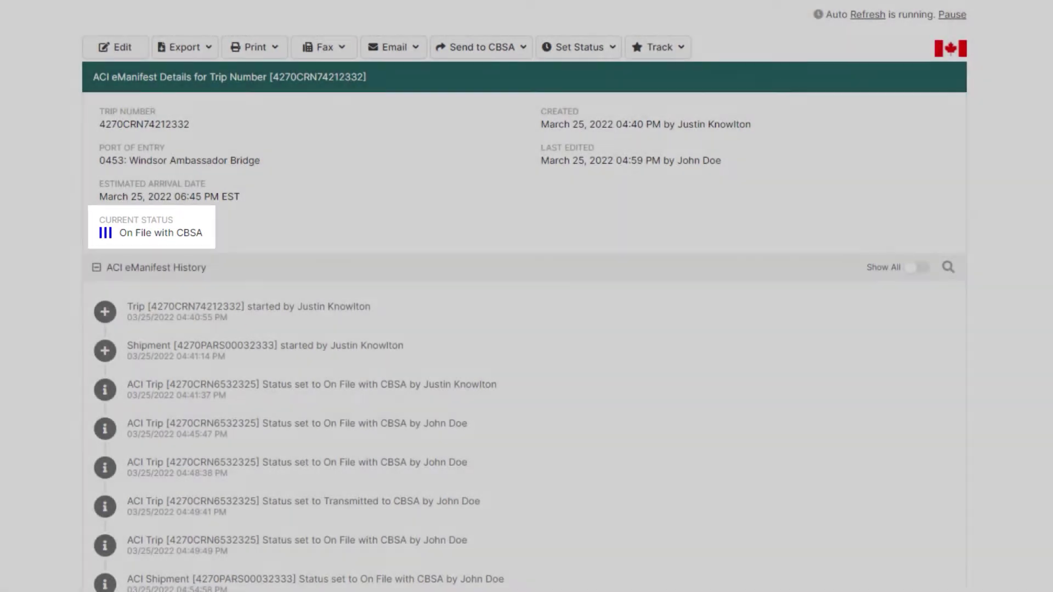
scroll(527, 296, "down", 15)
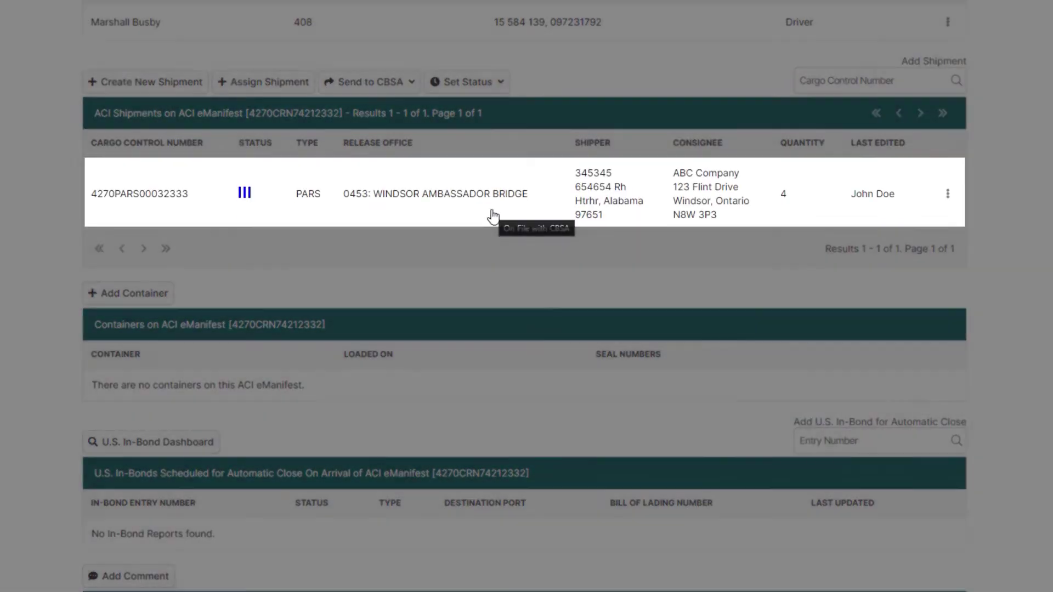
Step: Cancel trip 4270CRN74212332 and shipment 4270PARS00032333 at CBSA with Cancel Trip and Shipments
left_click(493, 214)
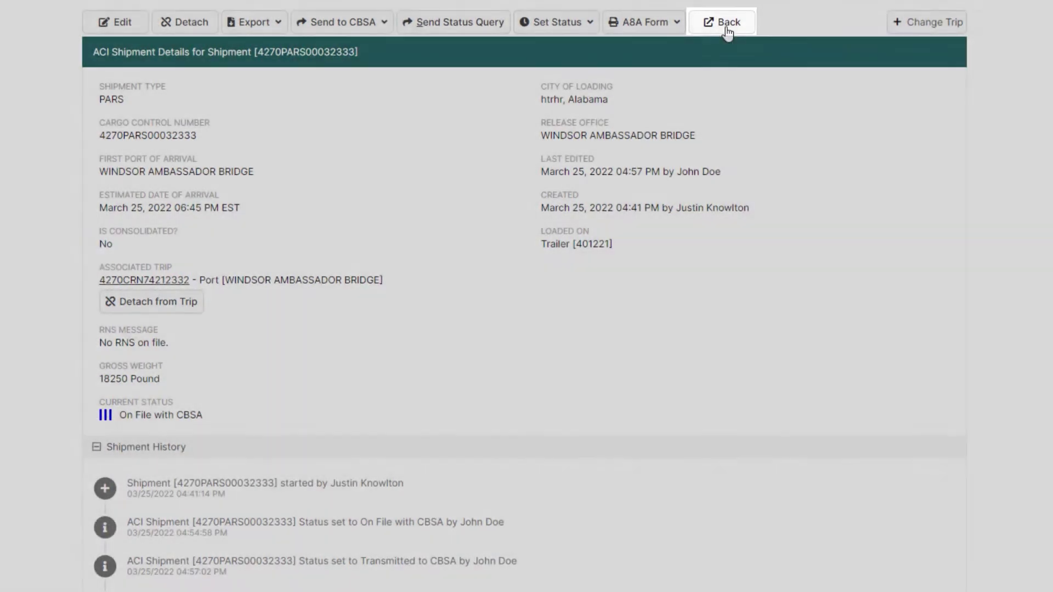
left_click(727, 32)
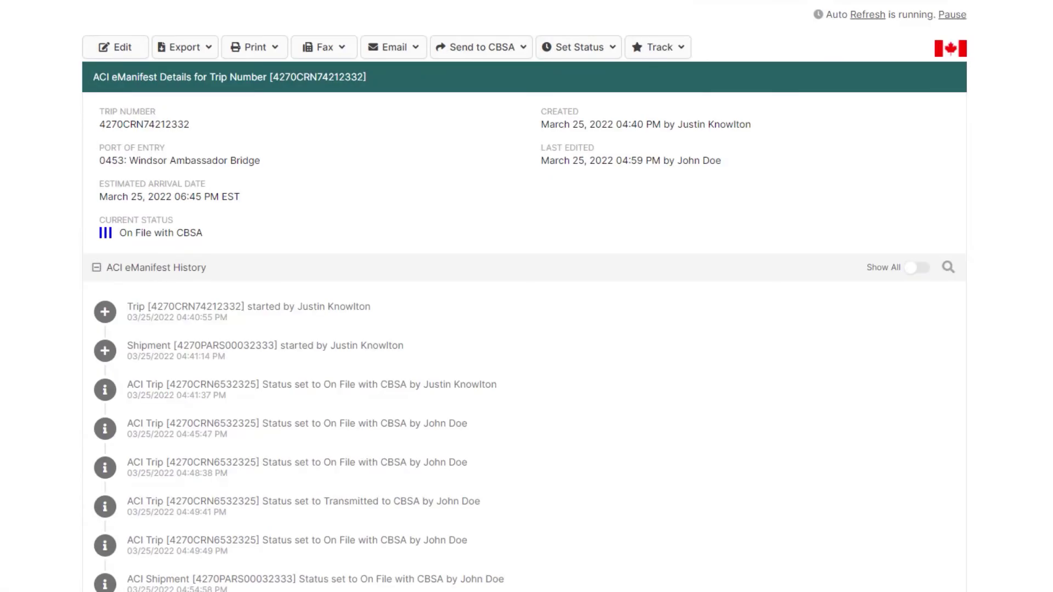
left_click(496, 49)
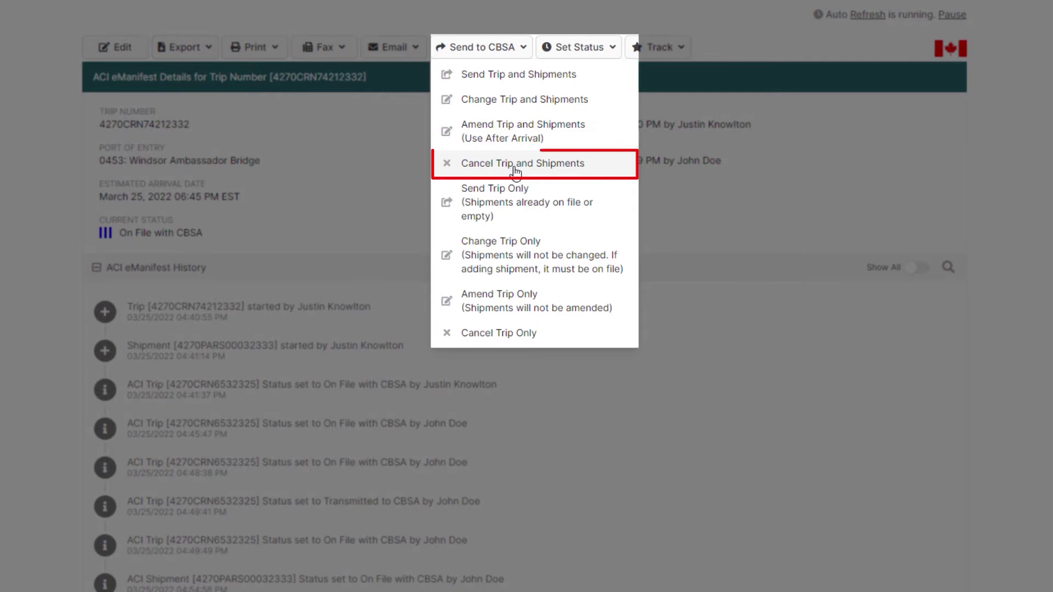
left_click(515, 164)
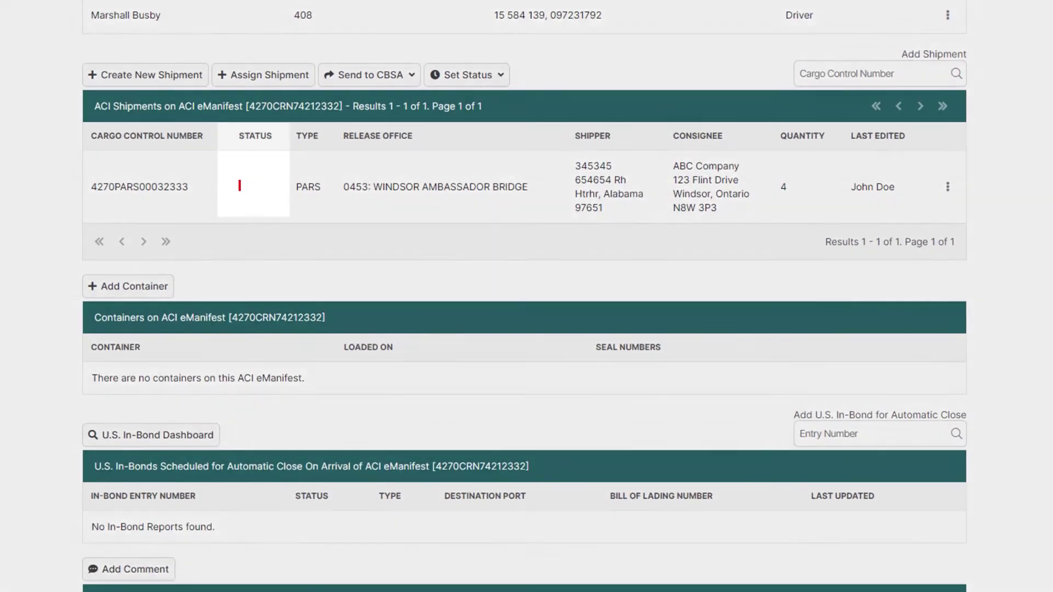
Step: Edit the cancelled shipment's cargo control number to 4270PARS00032500 and save it
left_click(947, 188)
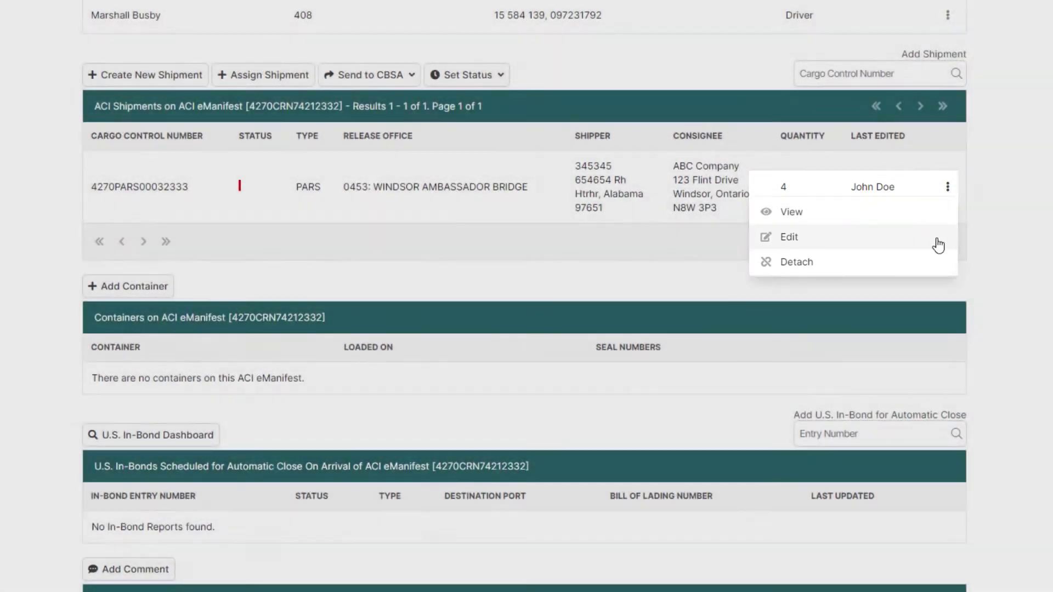
left_click(938, 243)
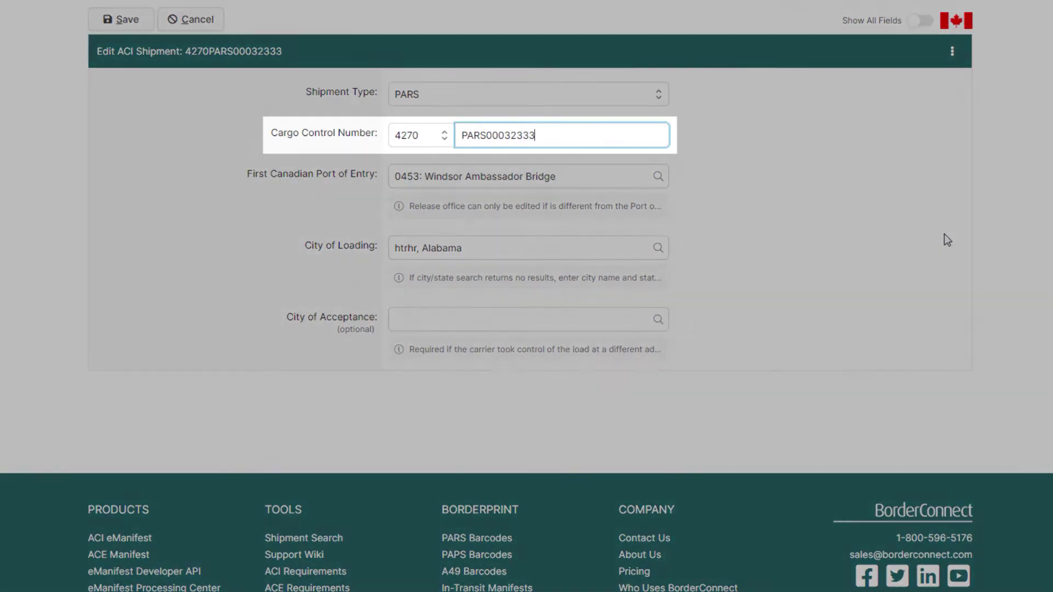
key("BackSpace")
key("BackSpace")
key("BackSpace")
type("500")
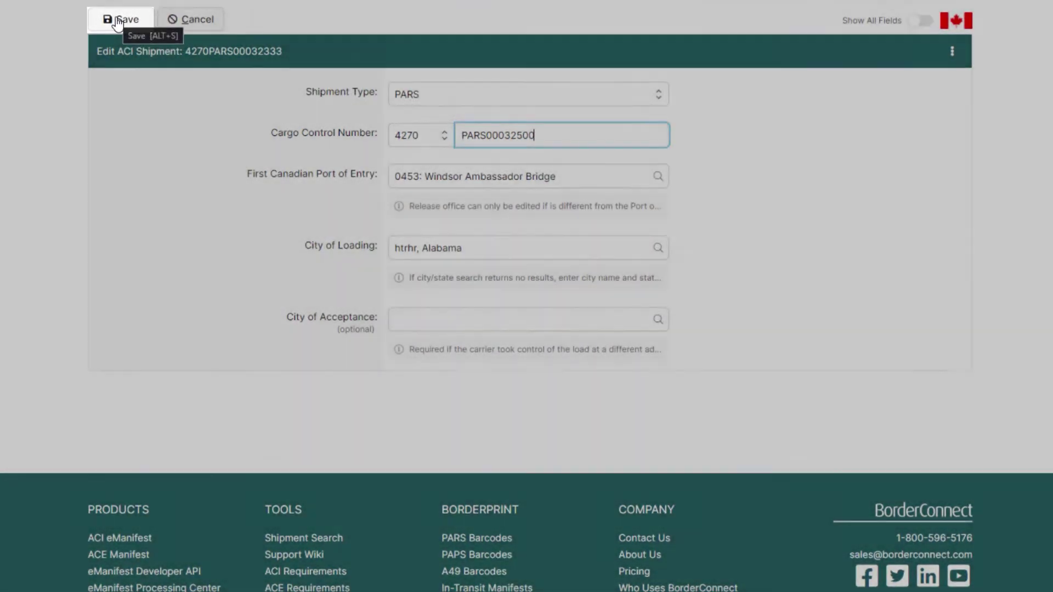
left_click(117, 22)
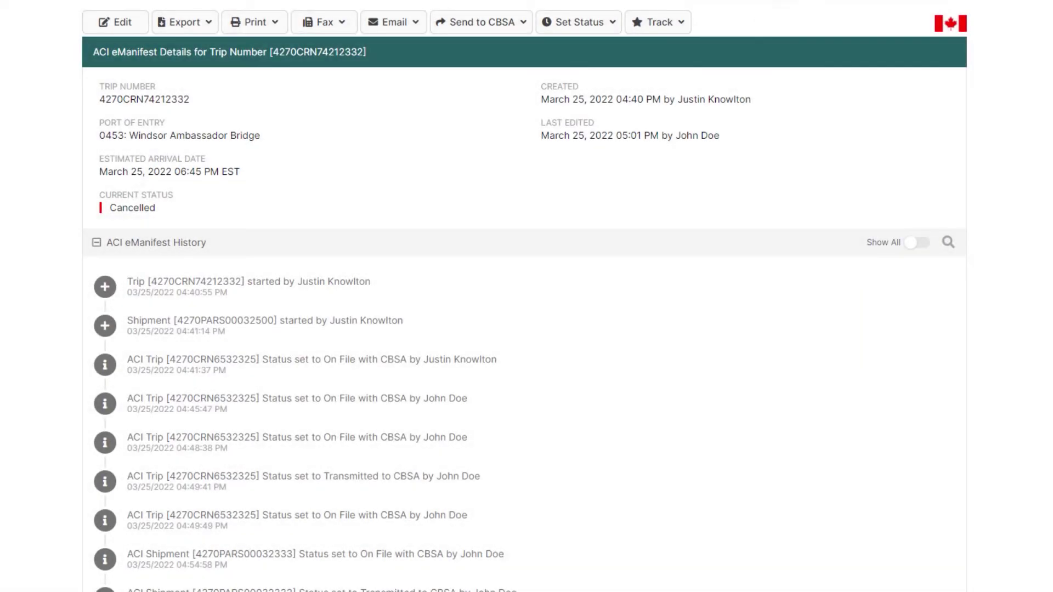
Step: Send trip 4270CRN74212332 and shipment 4270PARS00032500 to CBSA, then review the status
left_click(481, 22)
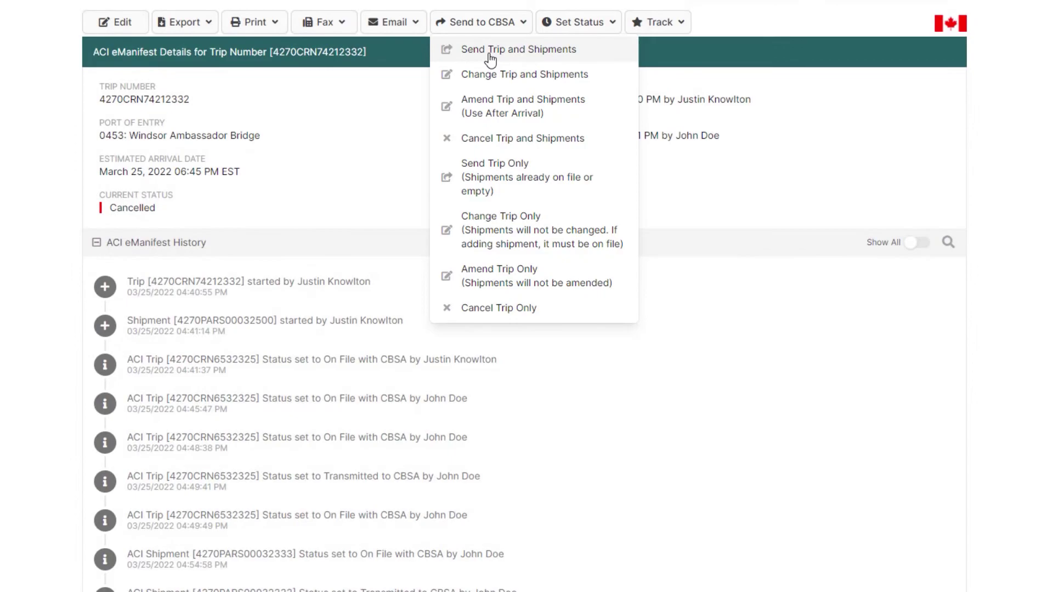
left_click(489, 53)
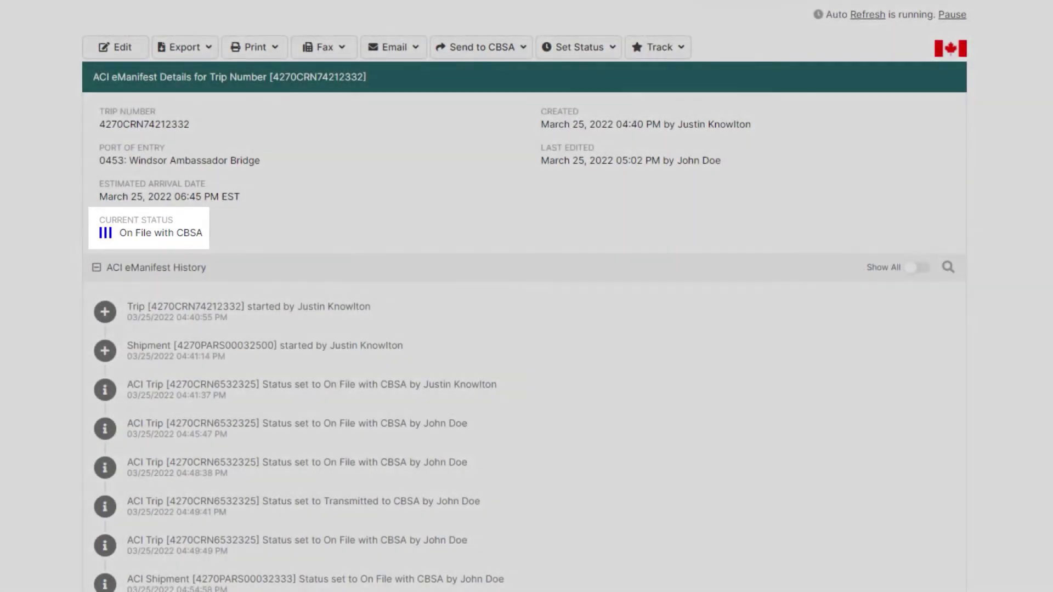
scroll(527, 296, "down", 10)
scroll(526, 296, "down", 10)
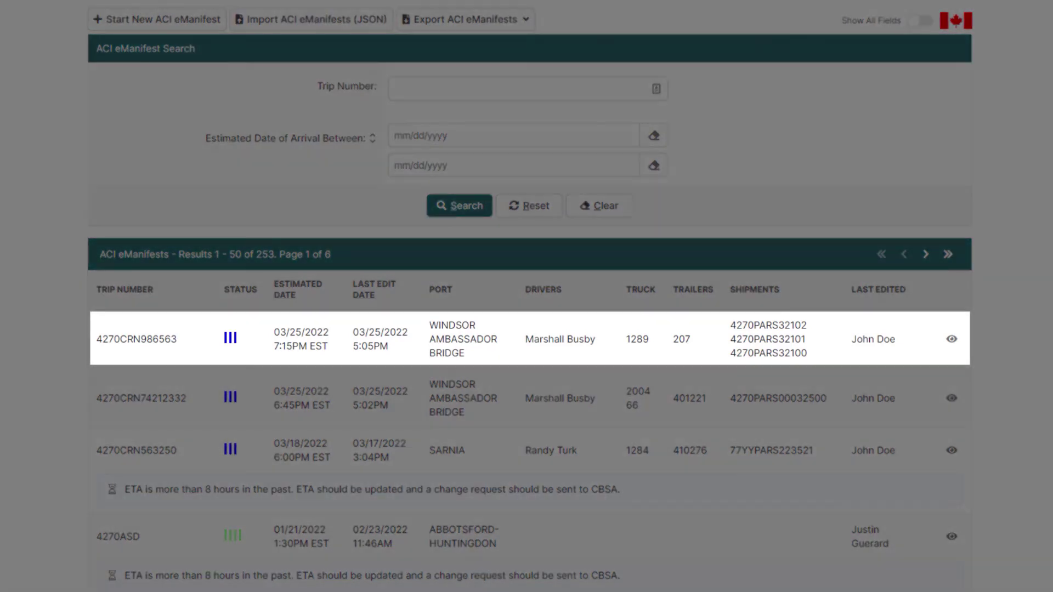
Step: Open trip 4270CRN986563 and bring up its Send to CBSA choices
left_click(383, 348)
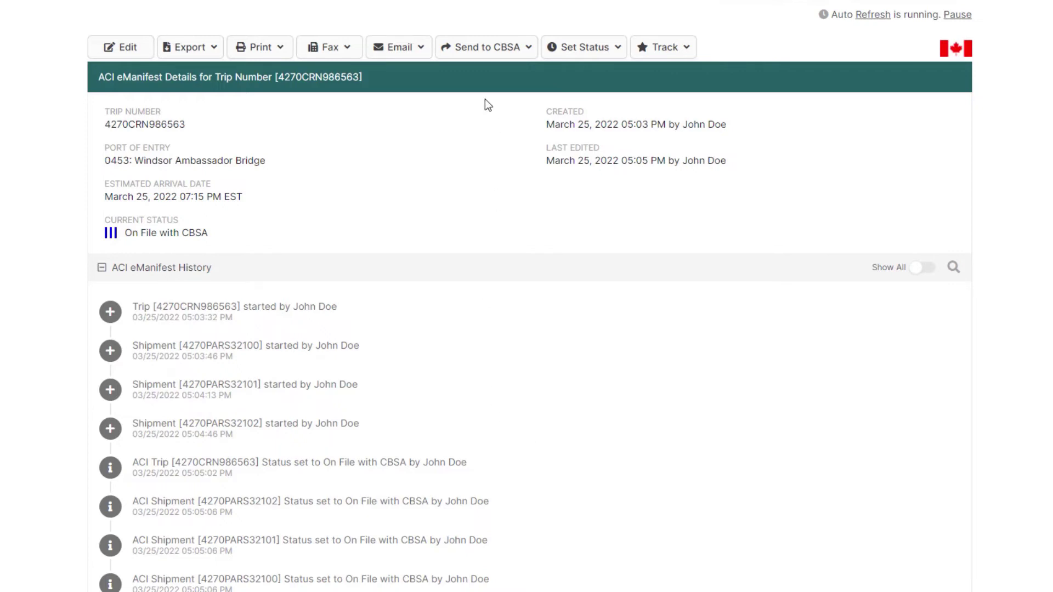
left_click(489, 47)
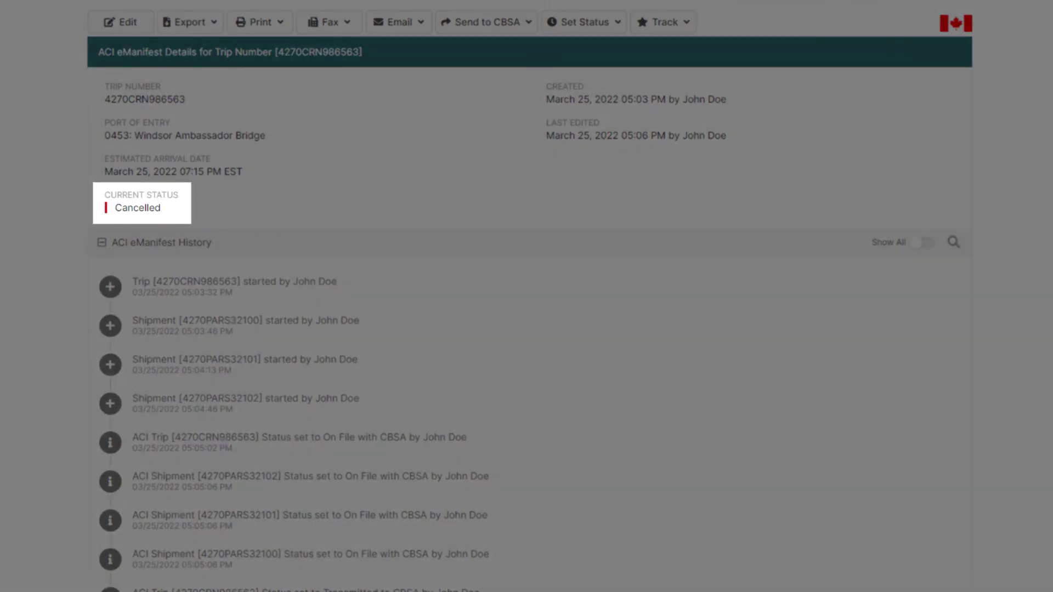
Step: Detach shipment 4270PARS32102 from trip 4270CRN986563
scroll(526, 296, "down", 15)
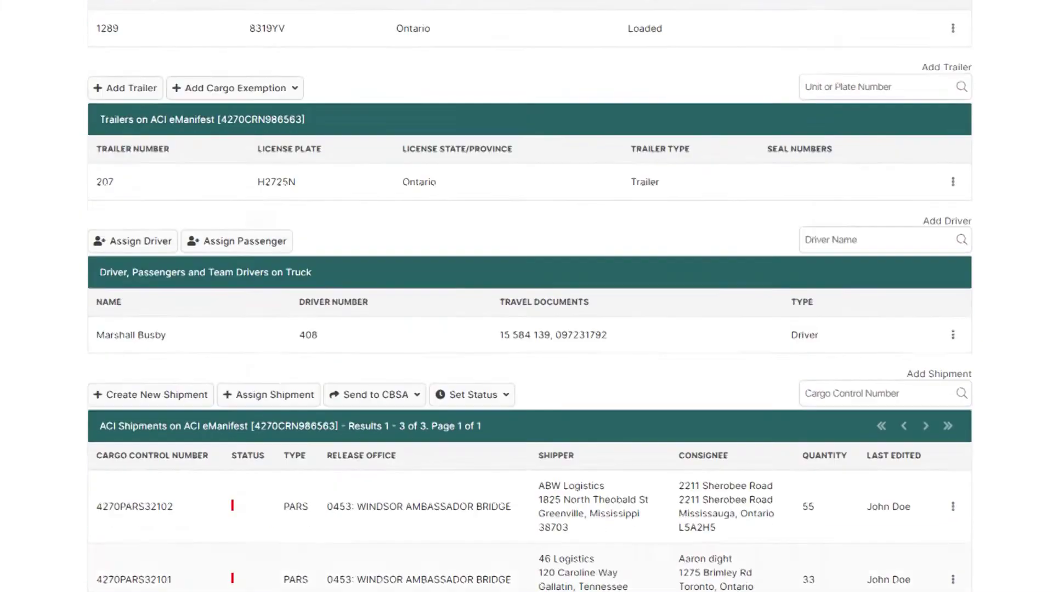
scroll(526, 296, "down", 1)
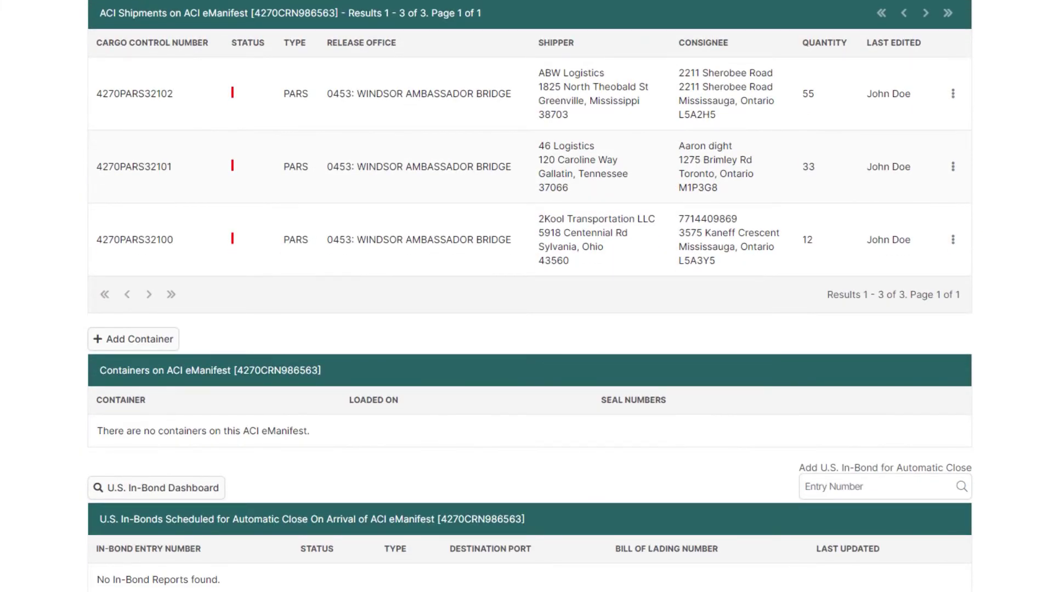
left_click(954, 94)
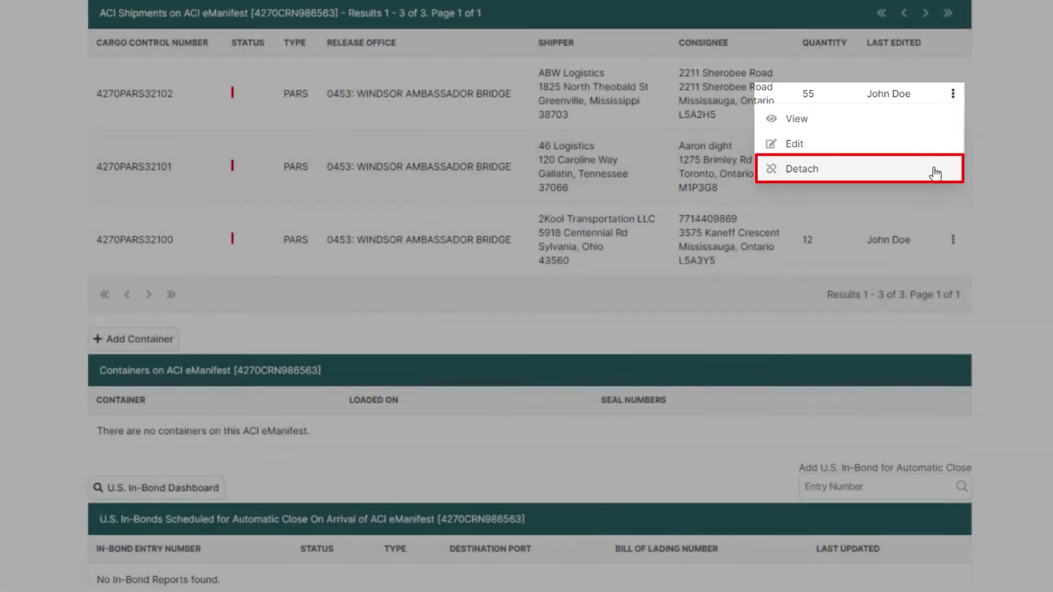
left_click(933, 171)
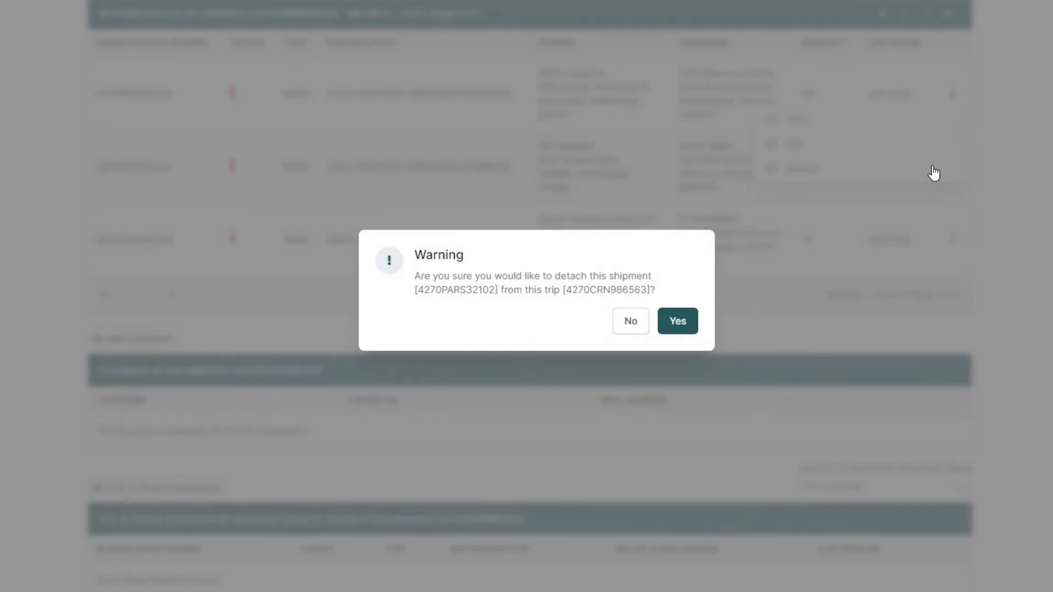
left_click(665, 321)
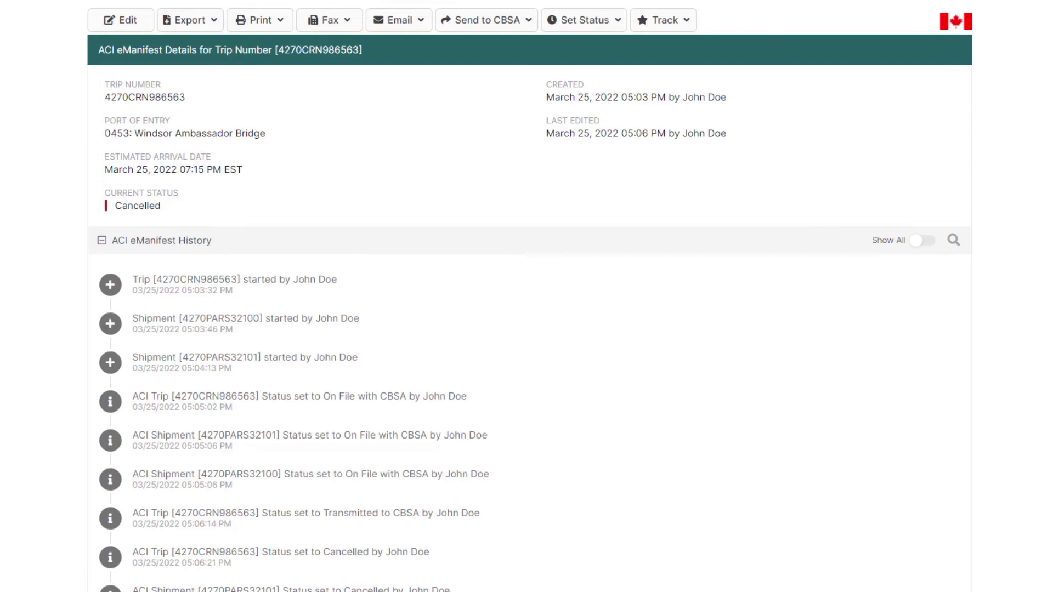
Step: Send the trip to CBSA, then cancel it with shipments 4270PARS32100 and 4270PARS32101
left_click(486, 19)
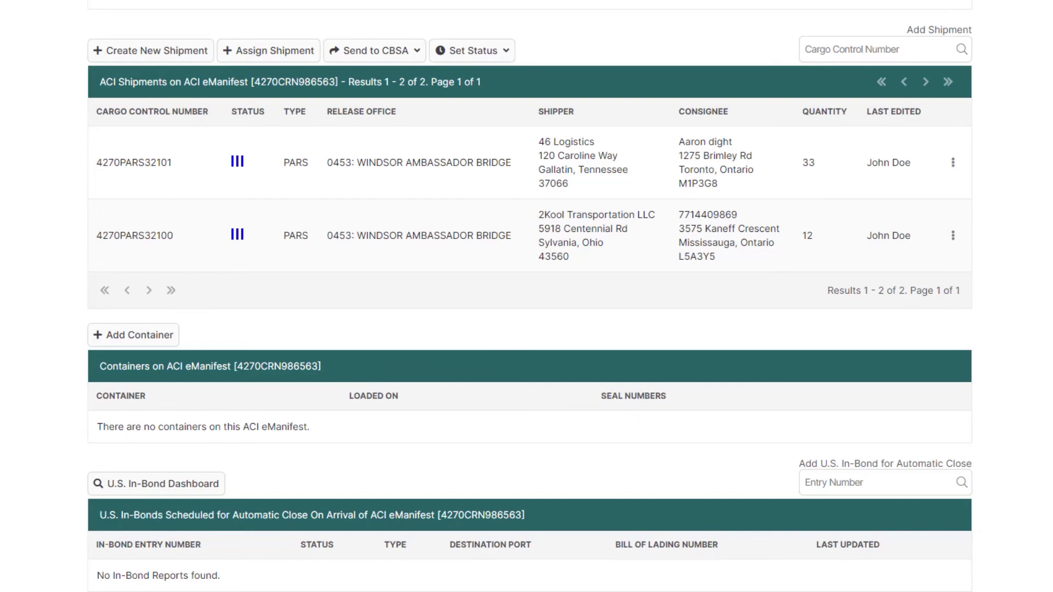
scroll(526, 296, "up", 15)
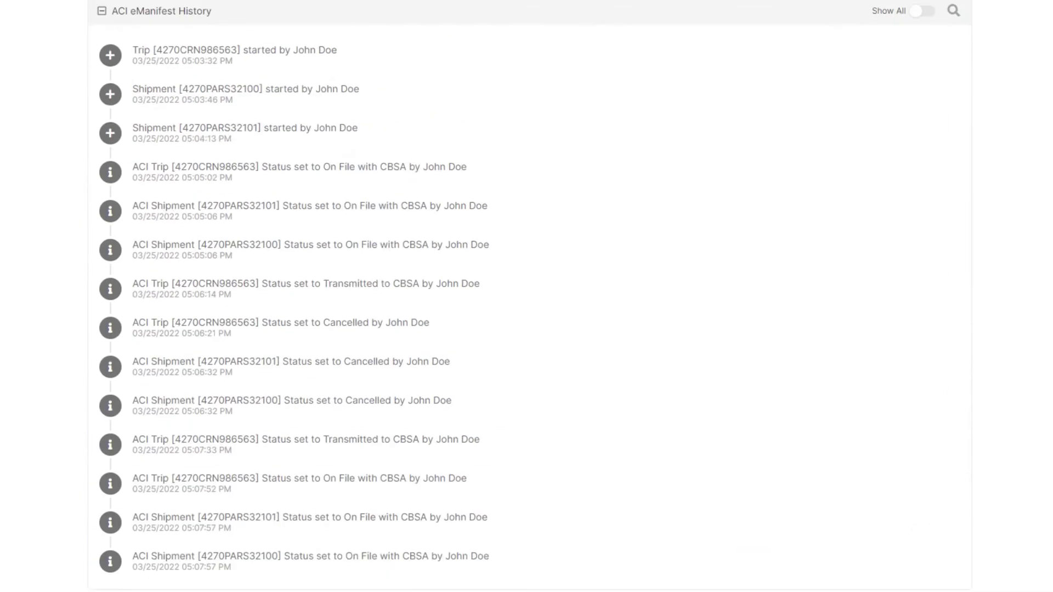
left_click(492, 48)
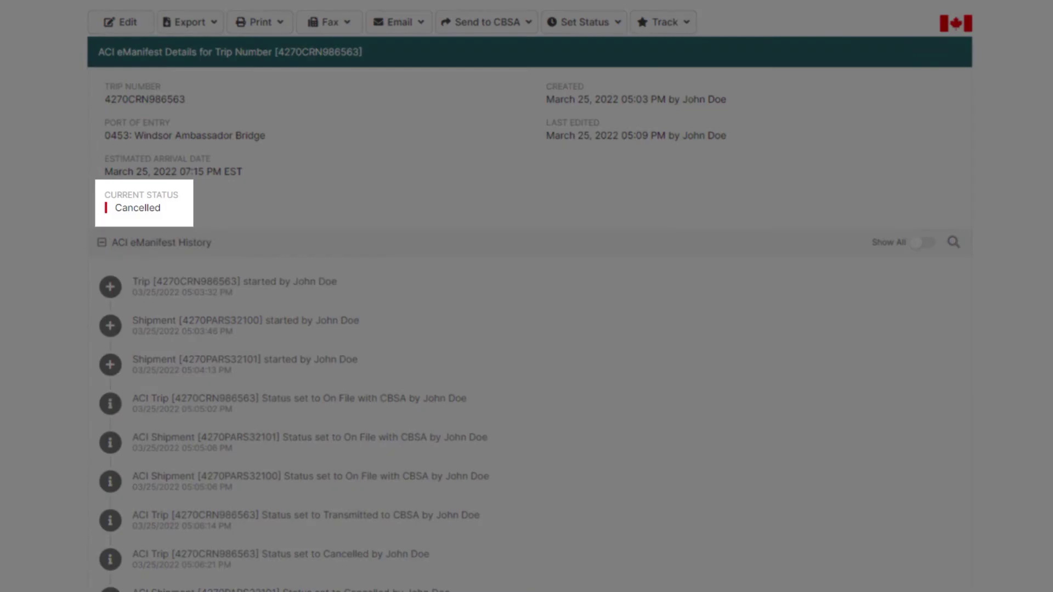
scroll(526, 296, "down", 20)
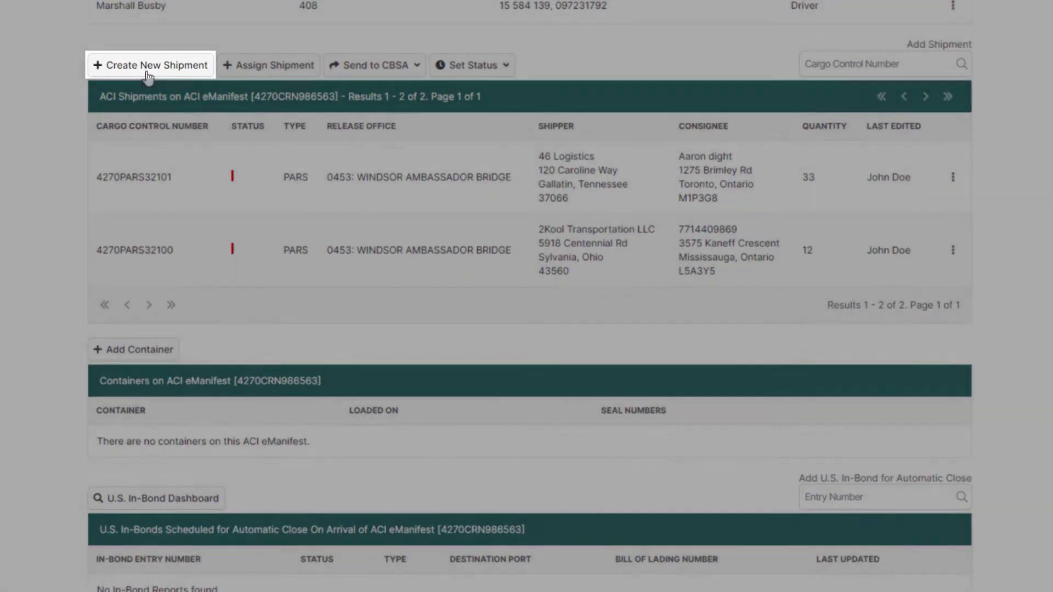
Step: Create shipment 4270PARS52112 with shipper 345345 and consignee ABC Company
left_click(147, 72)
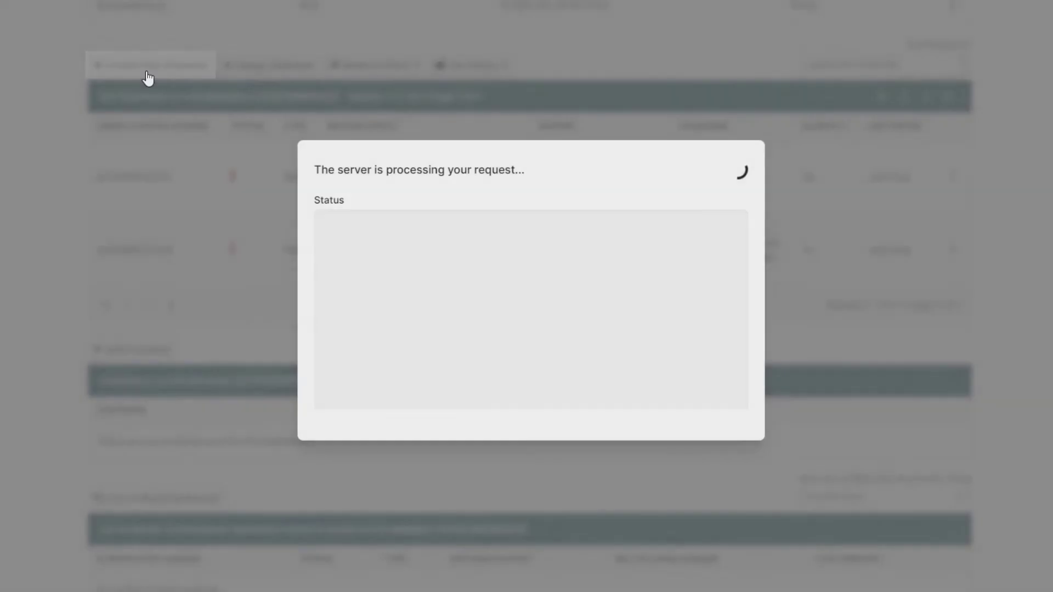
type("PARS52112")
key("Tab")
left_click(473, 303)
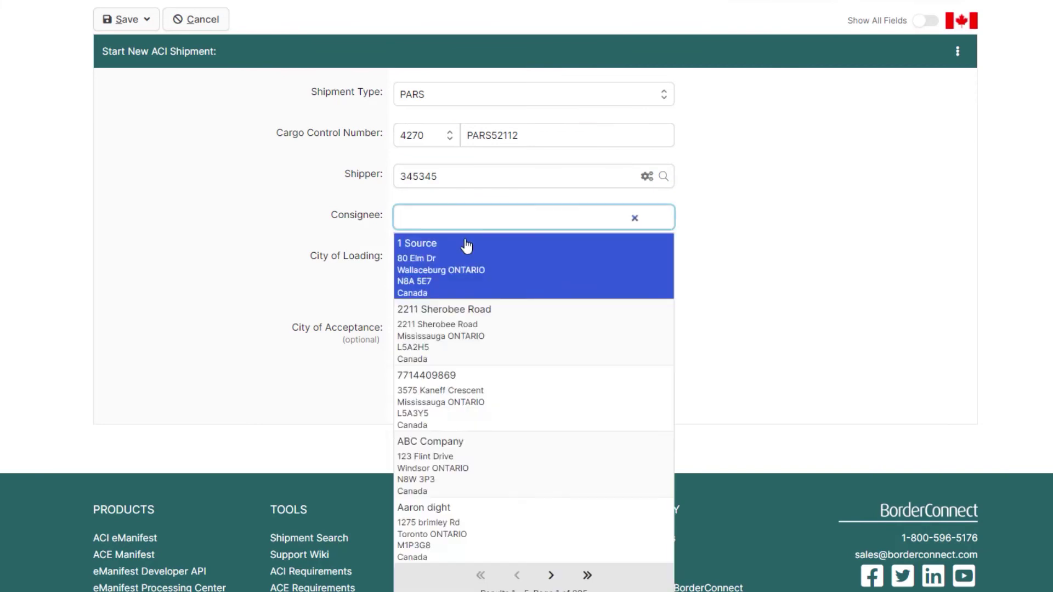
left_click(493, 472)
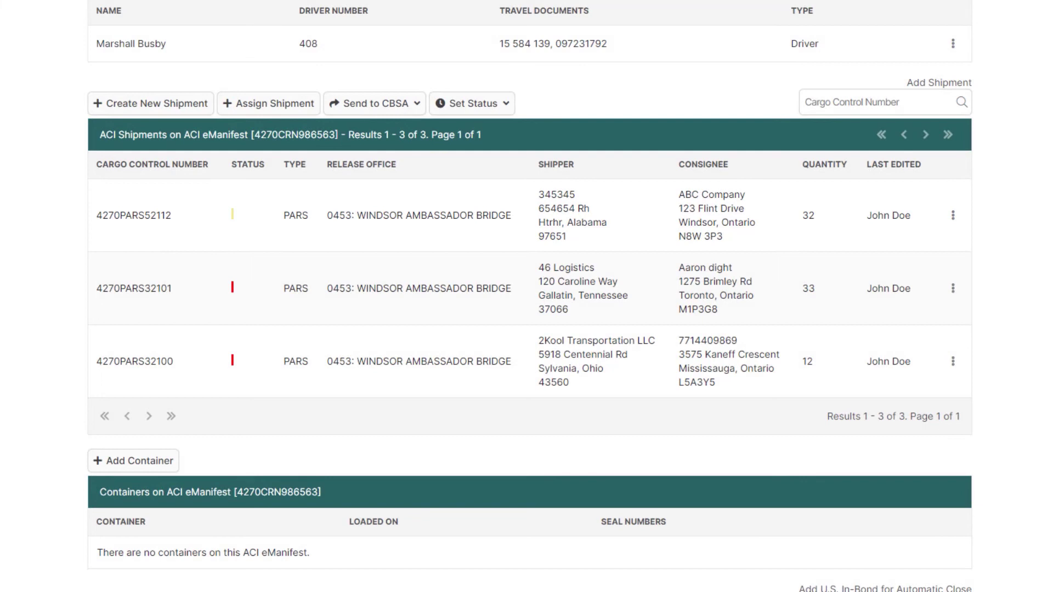
scroll(485, 37, "up", 15)
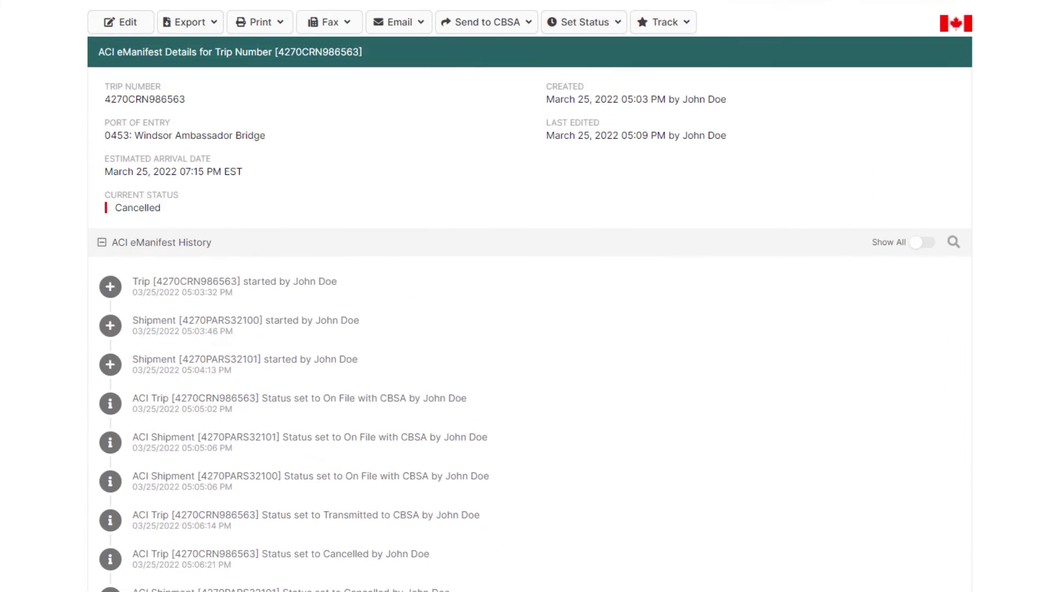
Step: Resend trip 4270CRN986563 with shipments 4270PARS32100, 4270PARS32101 and 4270PARS52112 to CBSA
left_click(485, 27)
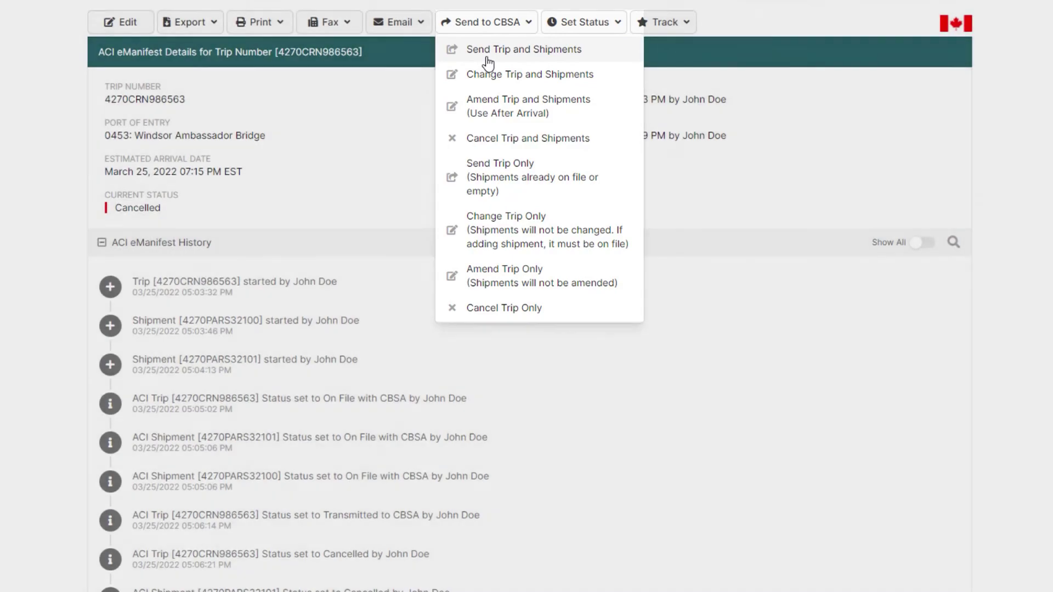
left_click(487, 50)
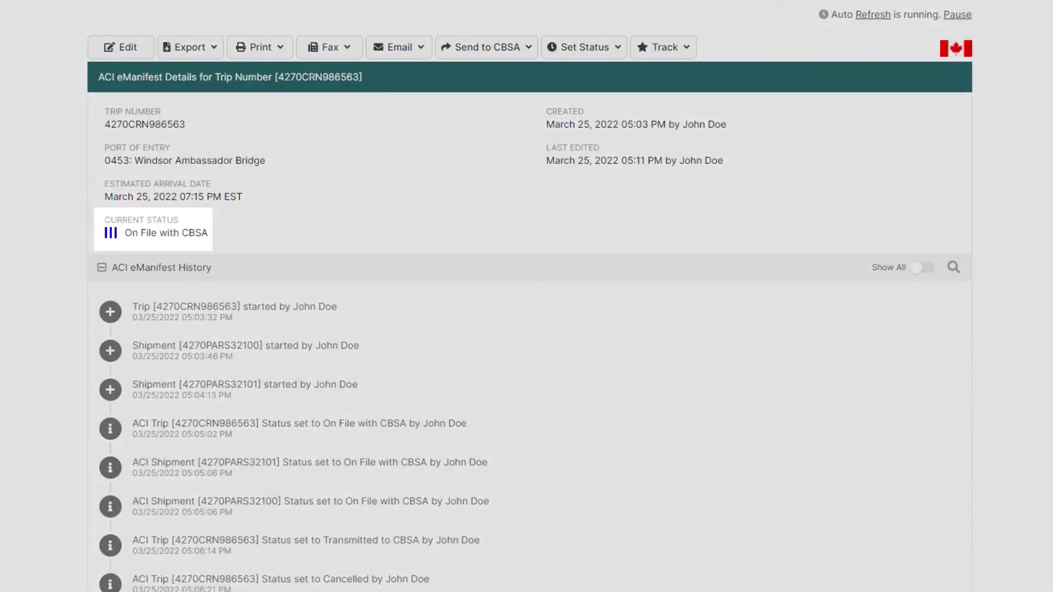
scroll(526, 296, "down", 15)
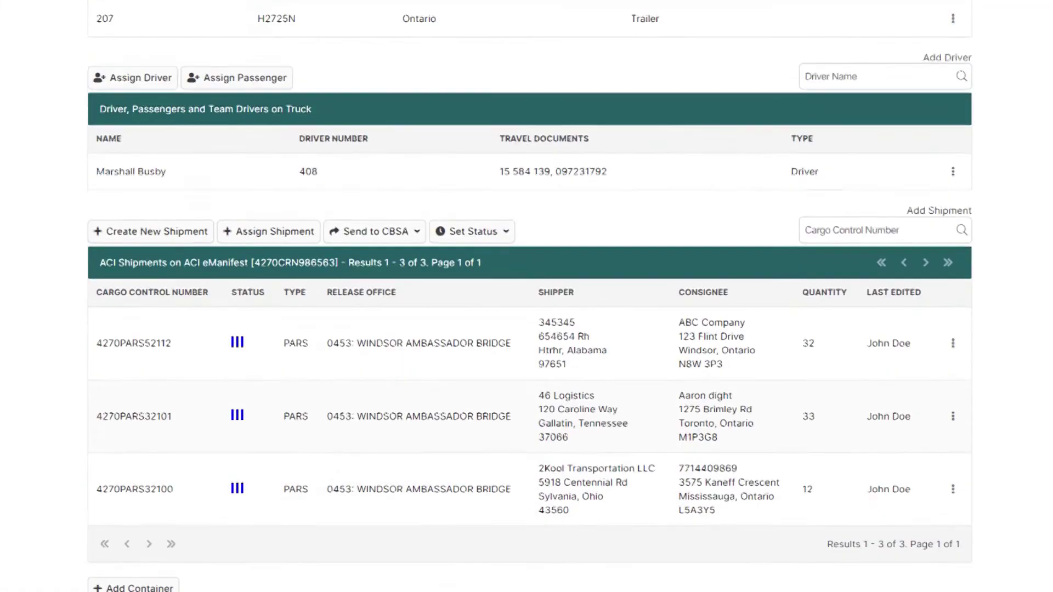